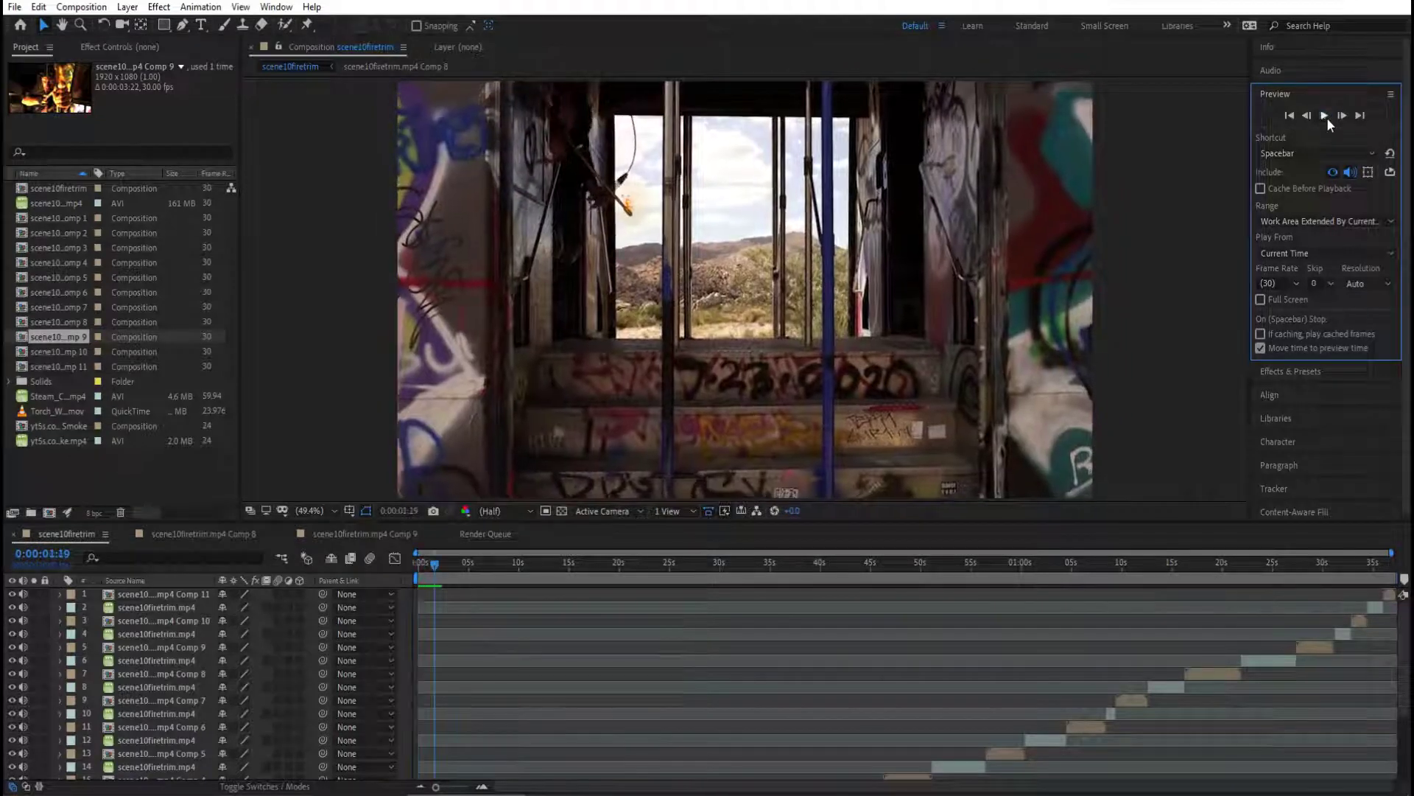
# Step: Preview the scene10firetrim composition briefly, rewind to the start and show the Render Queue
pyautogui.click(419, 563)
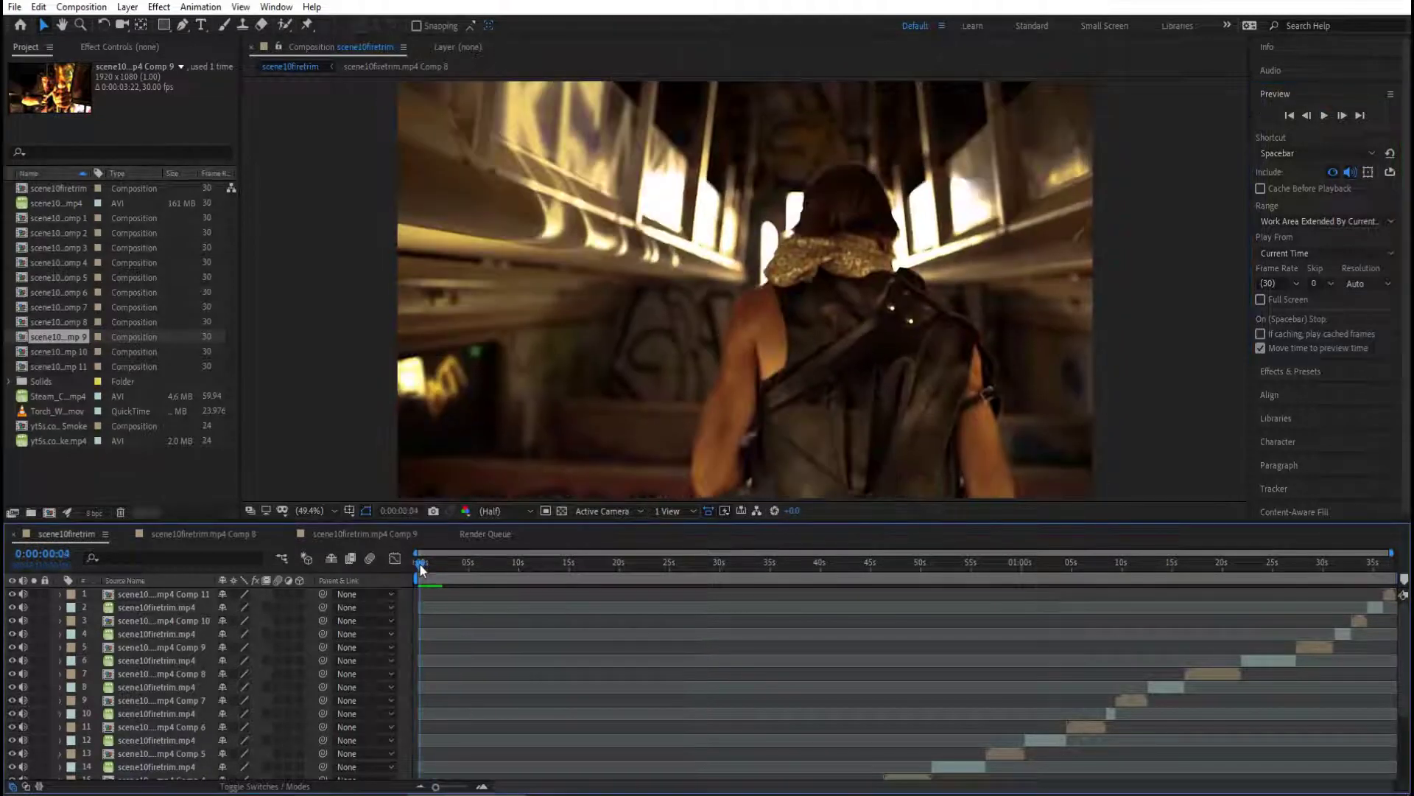
pyautogui.click(477, 531)
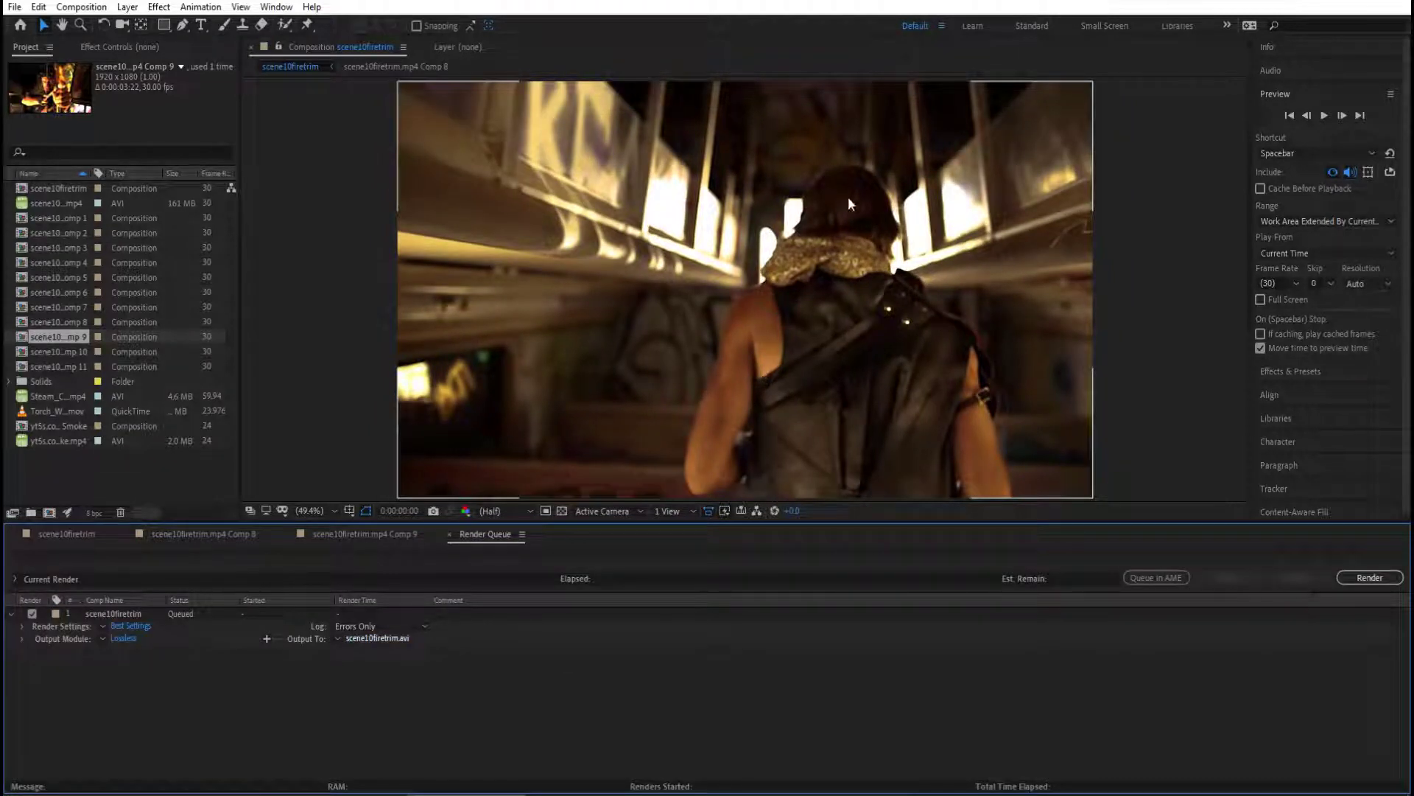
pyautogui.click(1328, 118)
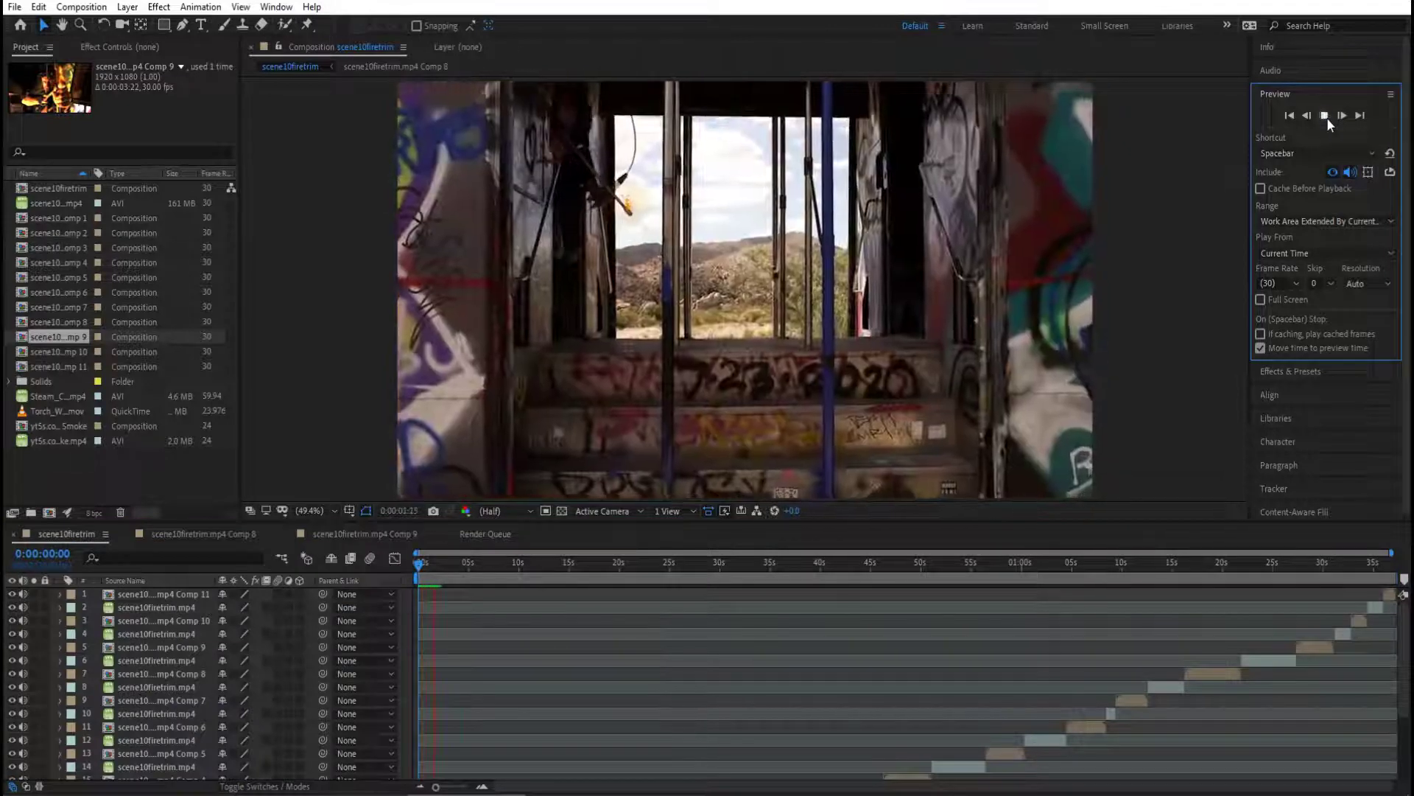
pyautogui.click(1328, 119)
pyautogui.moveTo(428, 563); pyautogui.dragTo(419, 562)
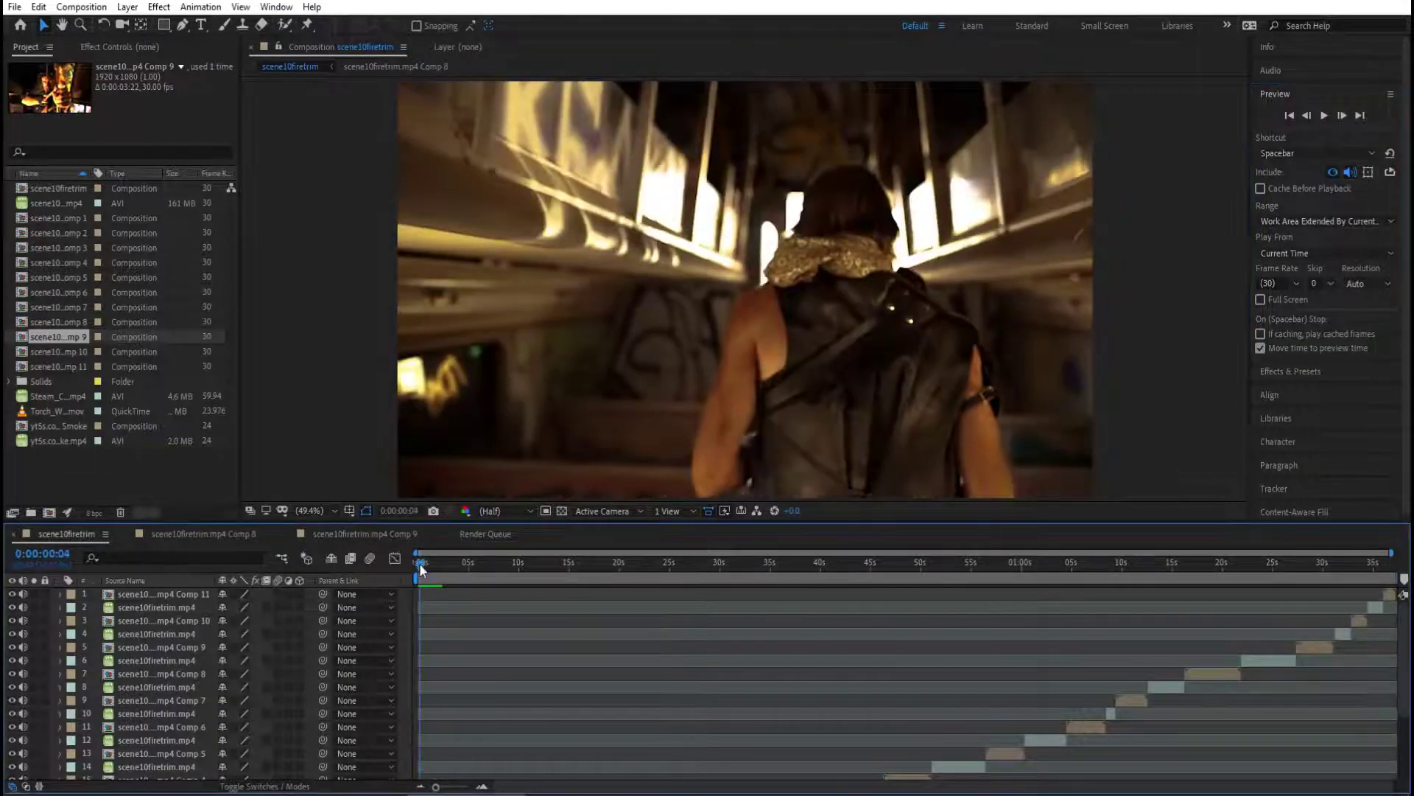
pyautogui.click(476, 533)
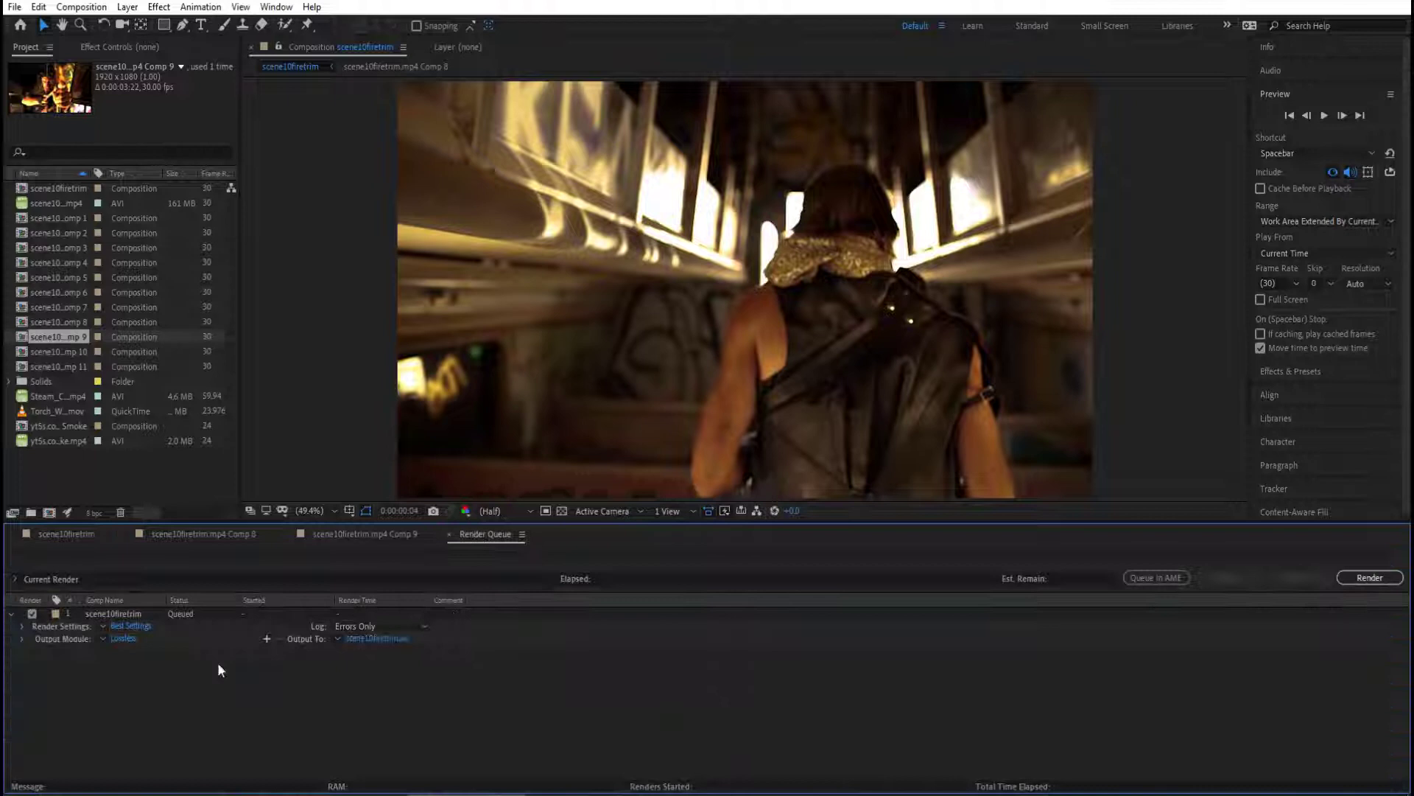
# Step: Review the Format list in Output Module Settings and cancel, leaving the AVI format unchanged
pyautogui.click(125, 640)
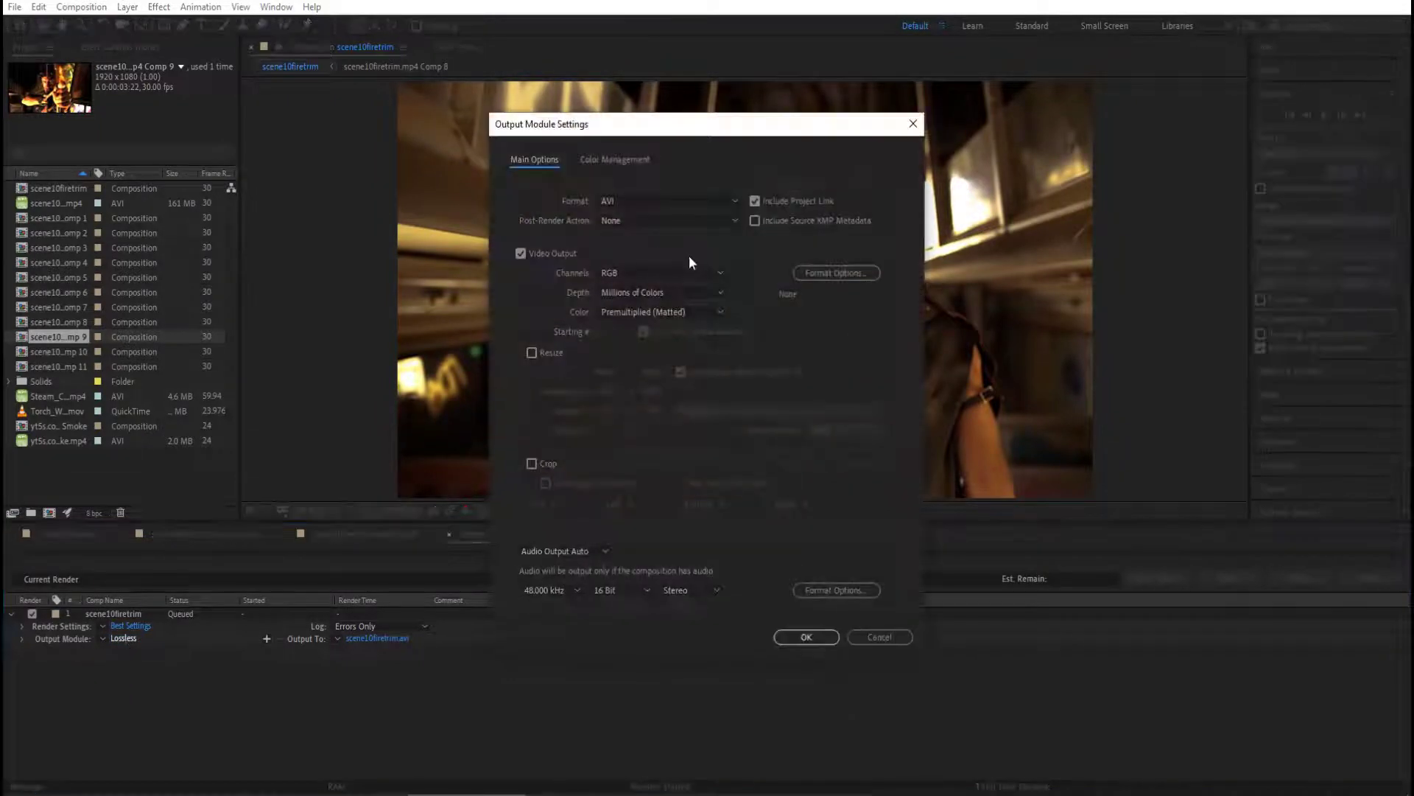
pyautogui.click(669, 204)
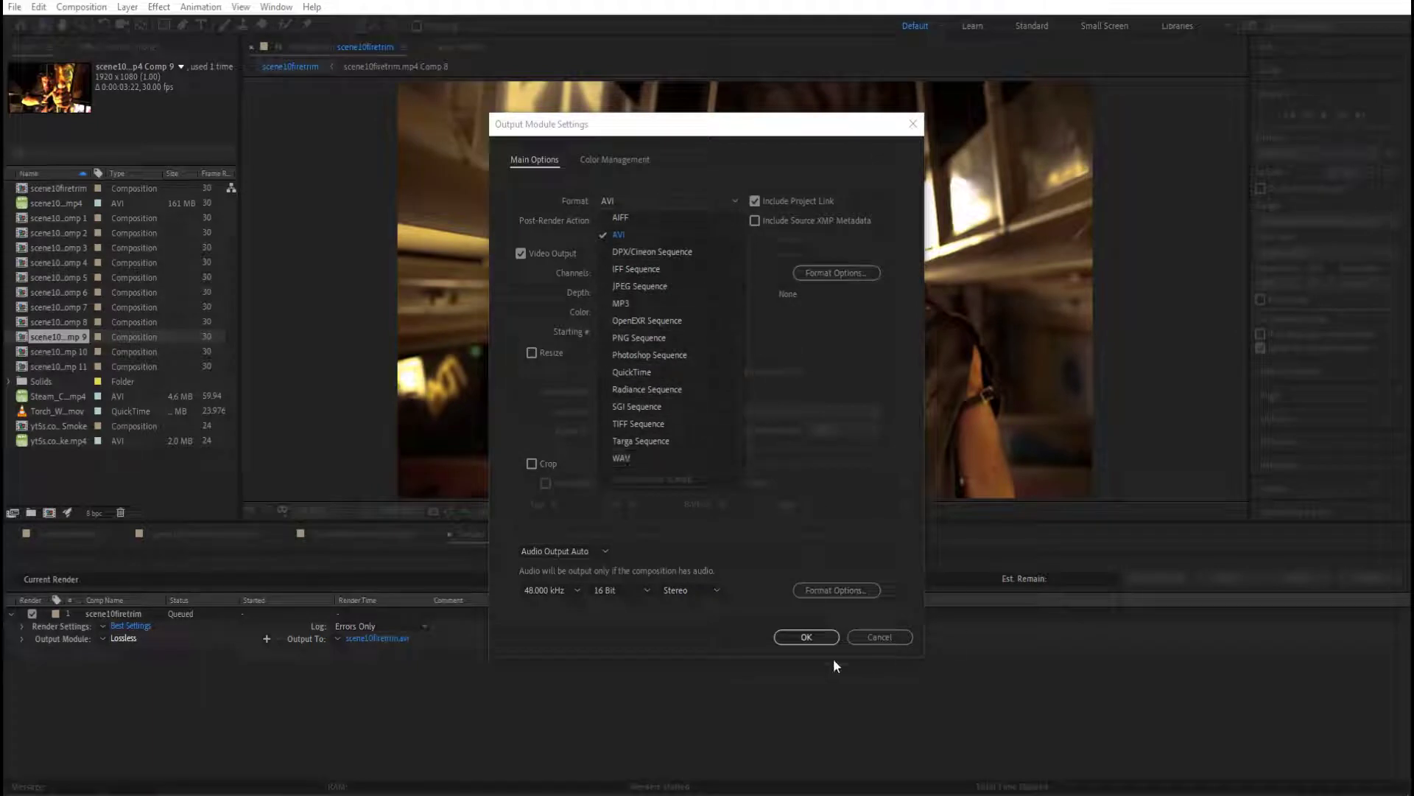
pyautogui.click(872, 639)
pyautogui.click(872, 642)
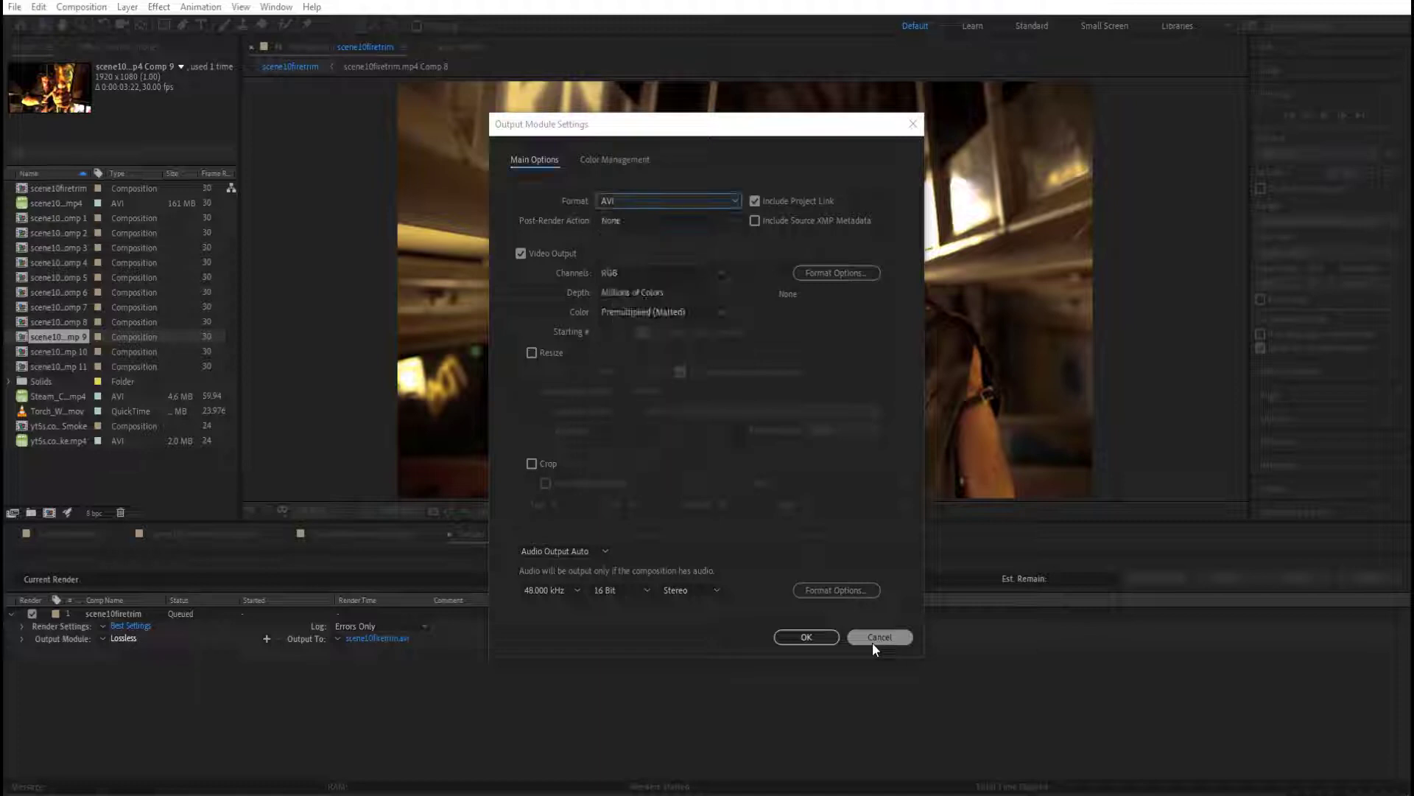
pyautogui.click(875, 642)
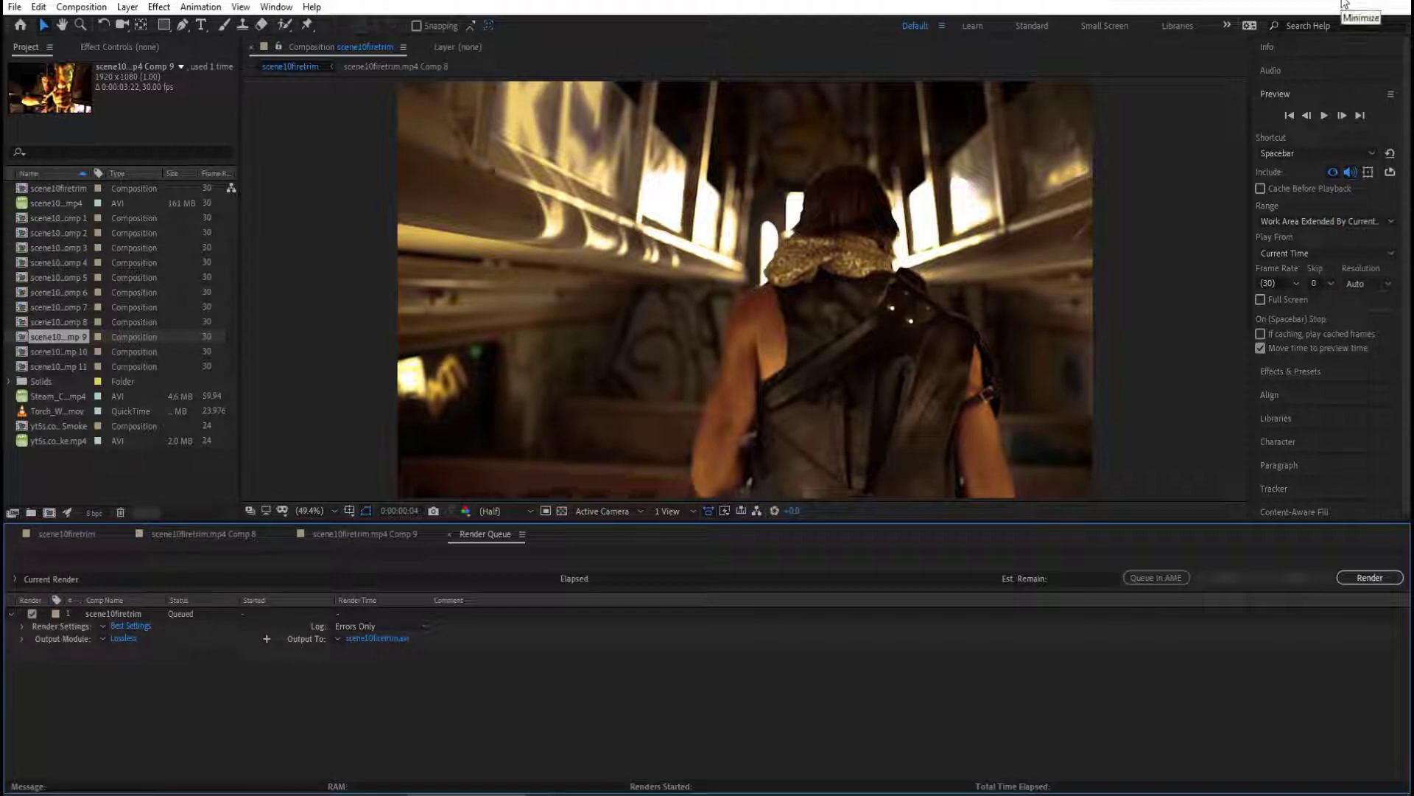
# Step: Minimize After Effects and browse to the SOFTWARES (G:) drive in File Explorer
pyautogui.click(1345, 6)
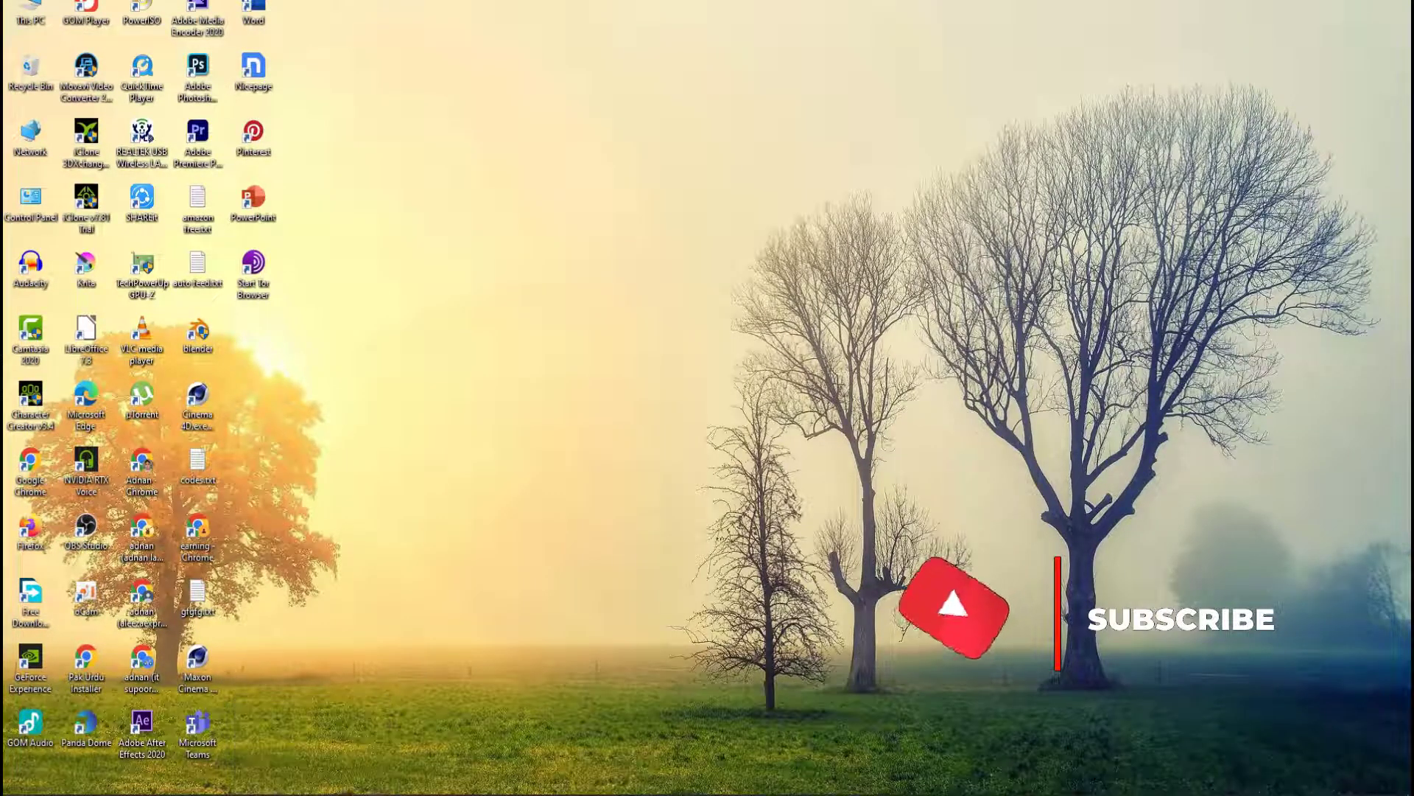
pyautogui.press('super')
pyautogui.press('super+e')
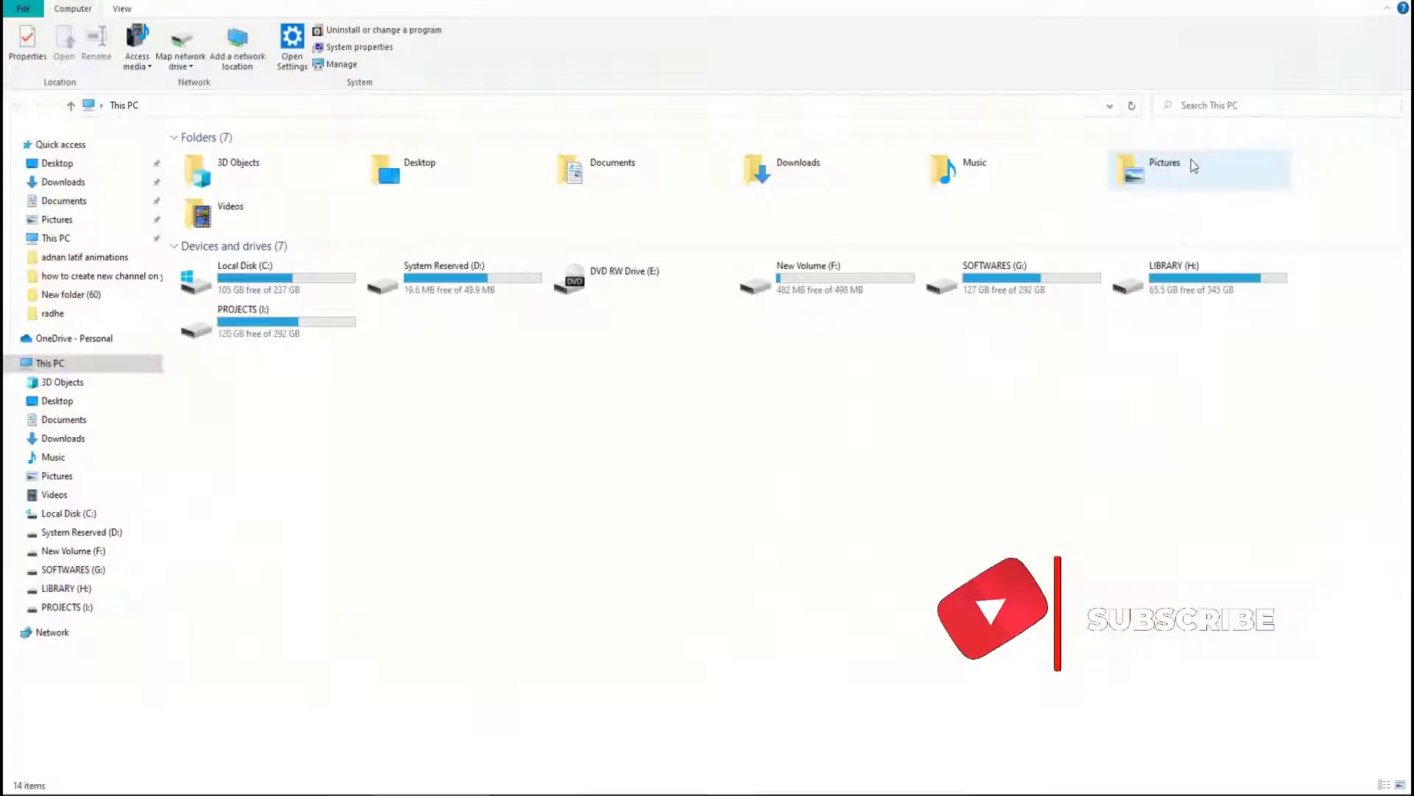
pyautogui.doubleClick(1071, 284)
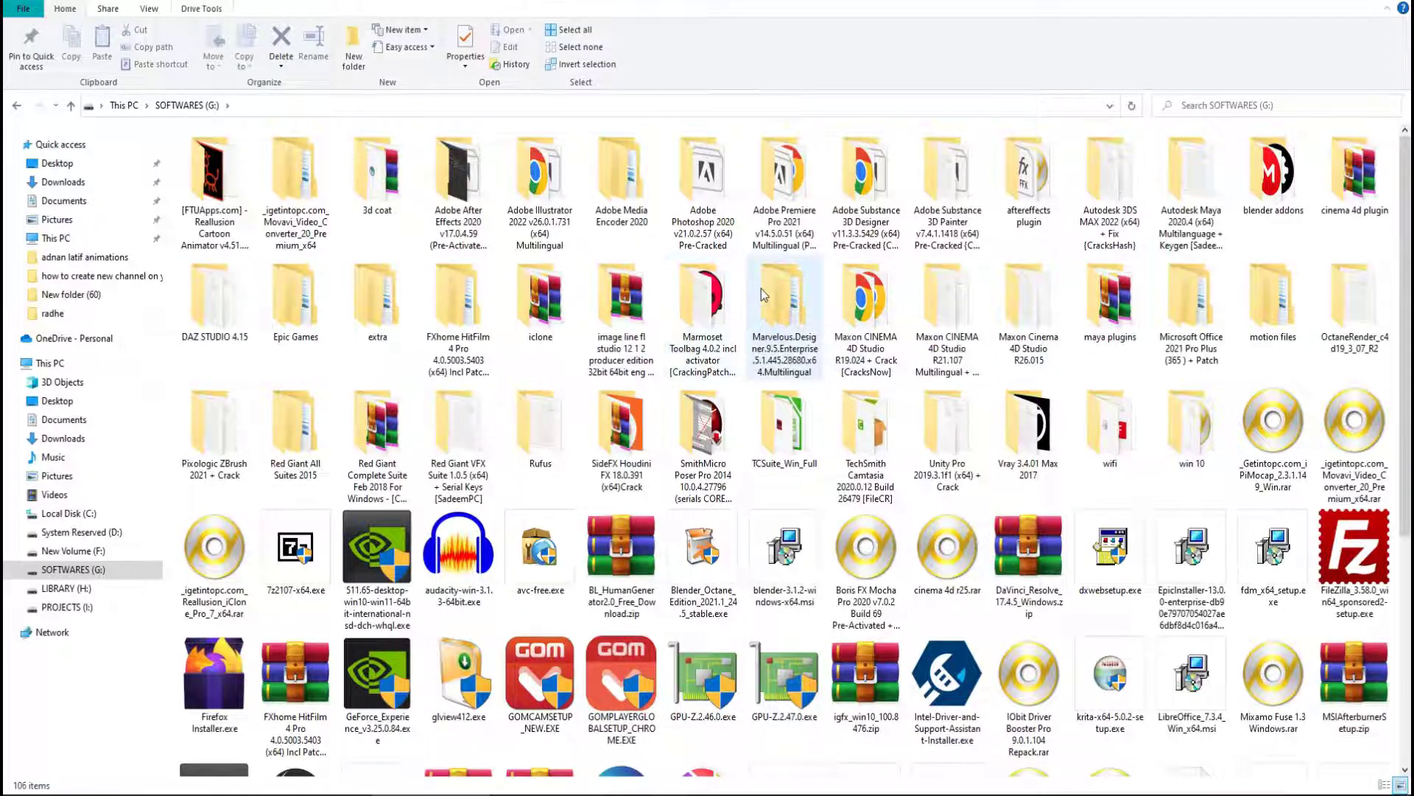
# Step: Show the aftereffects plugin folder as large icons and select Autokroma AfterCodecs.zip
pyautogui.doubleClick(1025, 182)
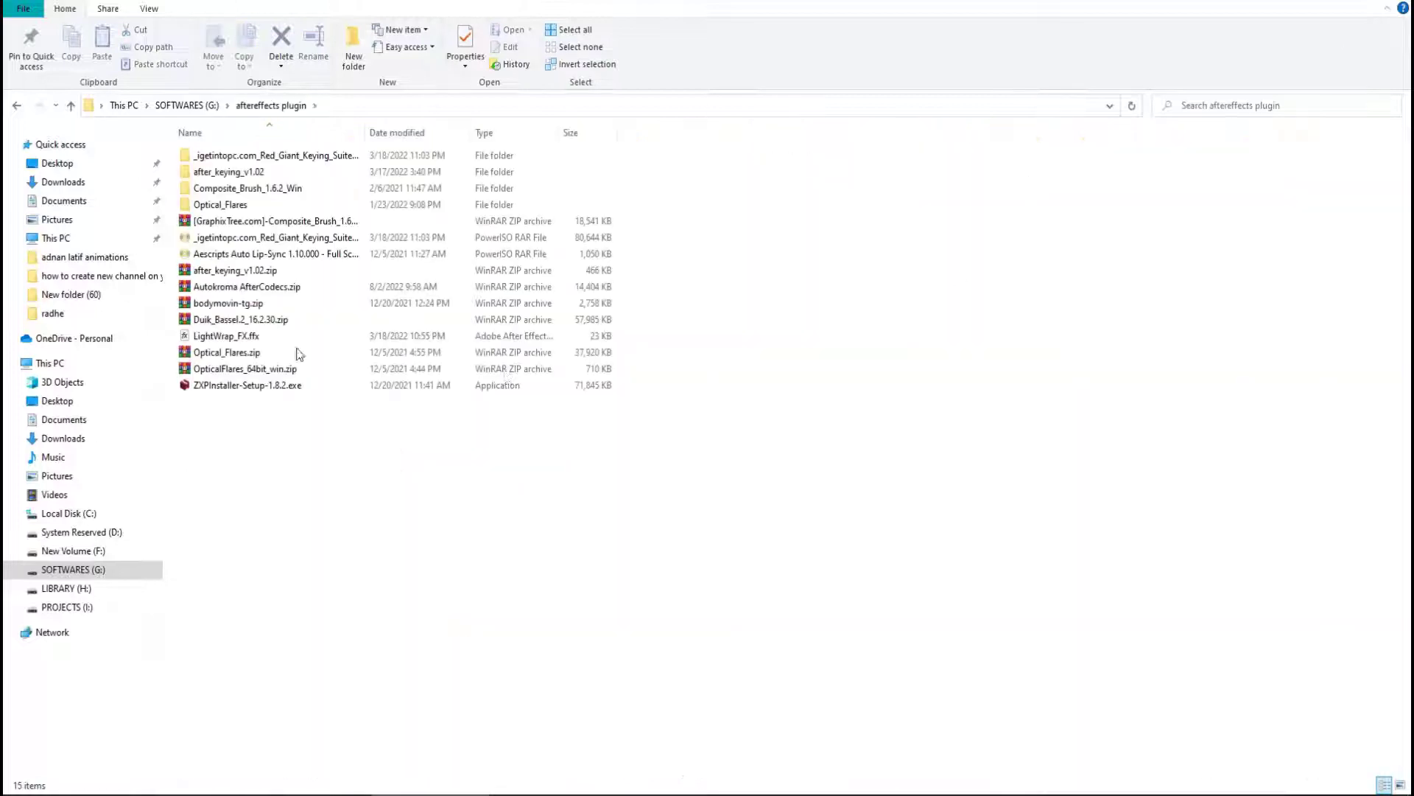
pyautogui.click(148, 9)
pyautogui.click(257, 32)
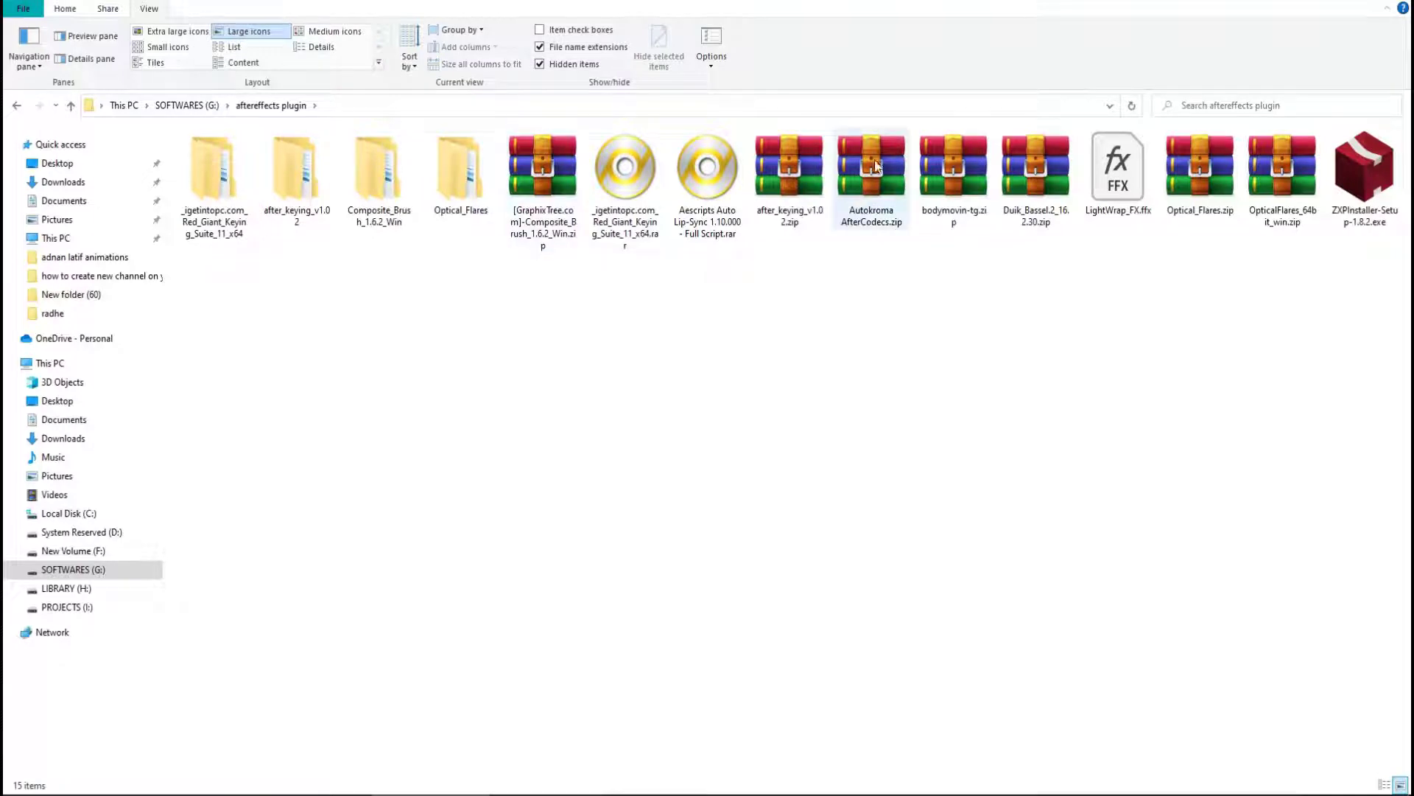
pyautogui.click(870, 222)
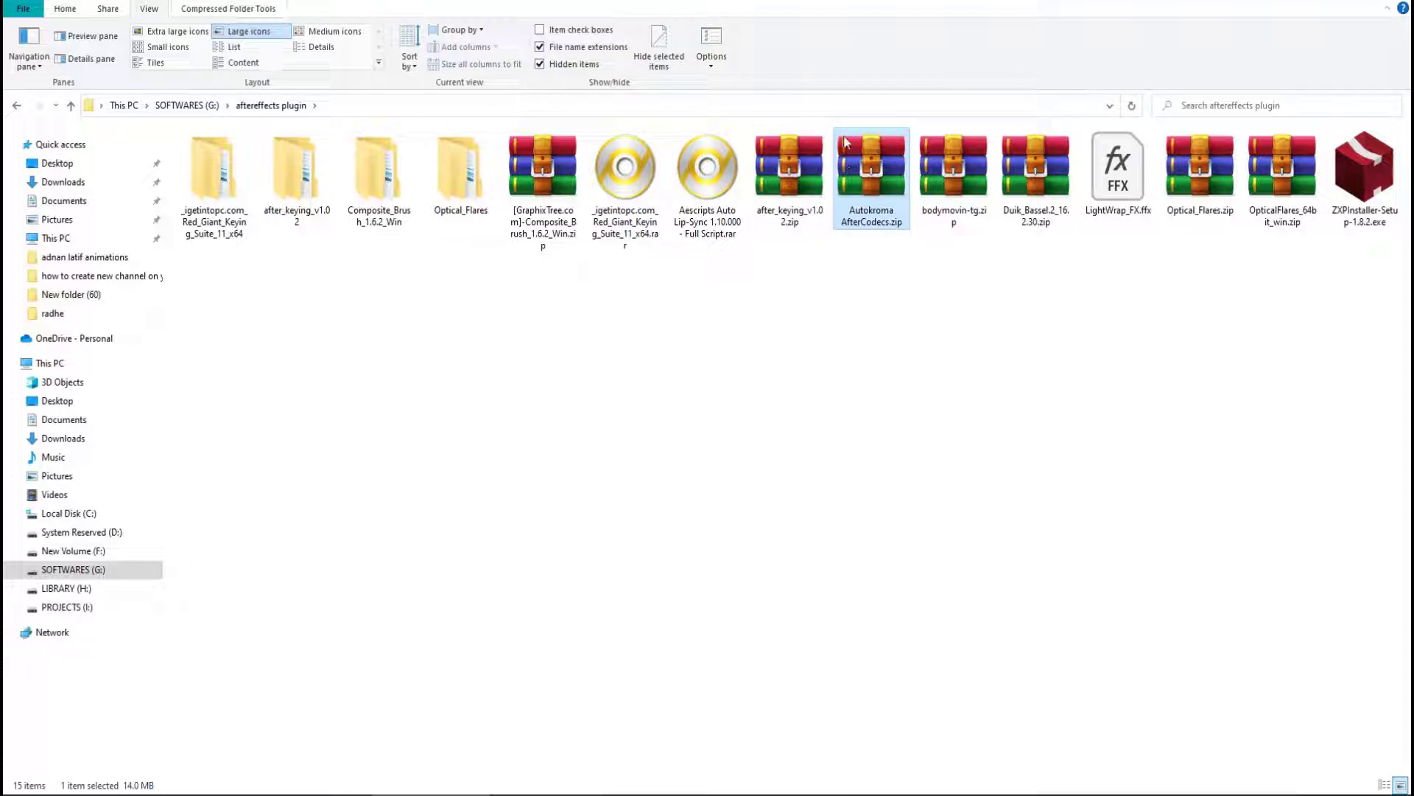
# Step: Drag-select and dismiss around the archives, then reselect the AfterCodecs zip
pyautogui.moveTo(838, 108)
pyautogui.mouseDown()
pyautogui.moveTo(873, 233)
pyautogui.moveTo(913, 270)
pyautogui.mouseUp()
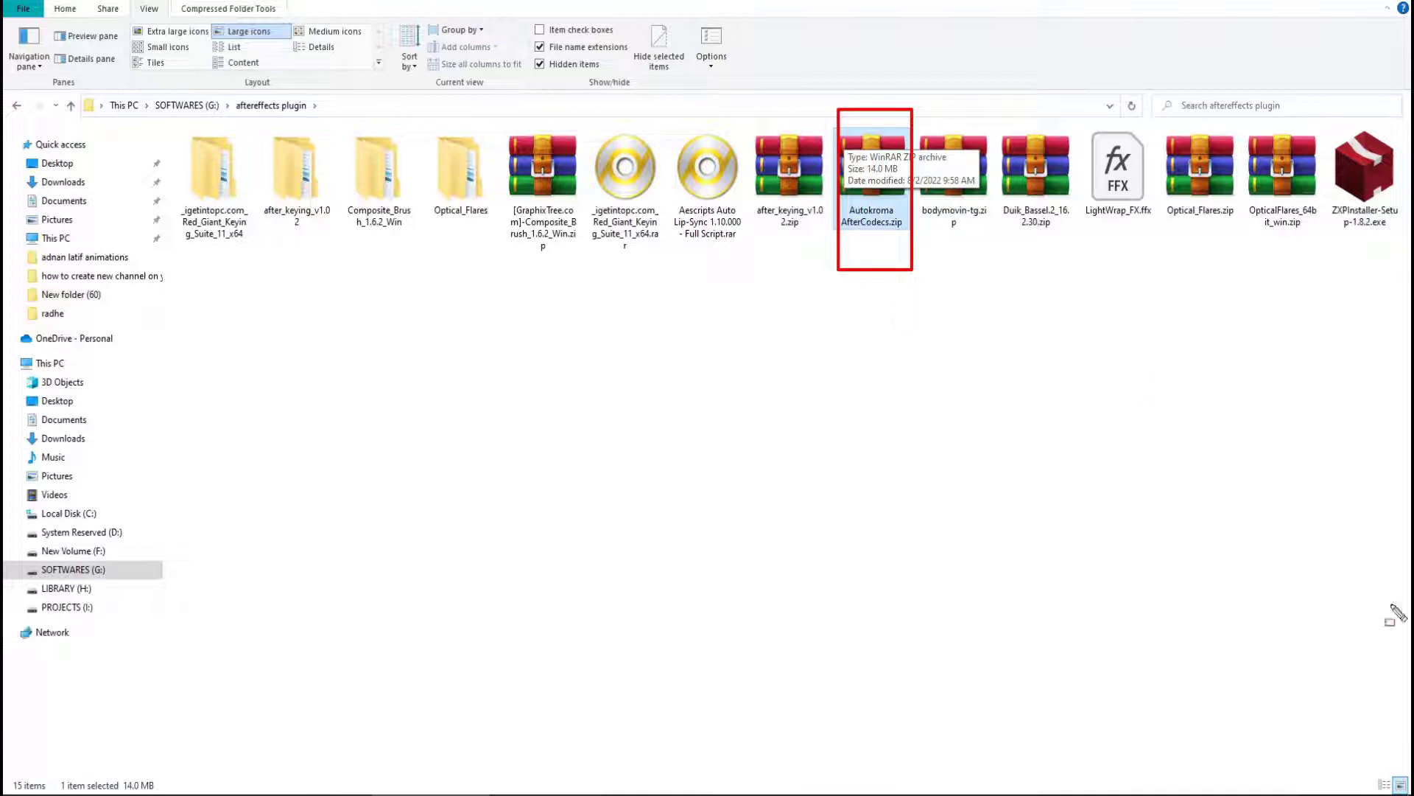
pyautogui.click(990, 460)
pyautogui.press('Escape')
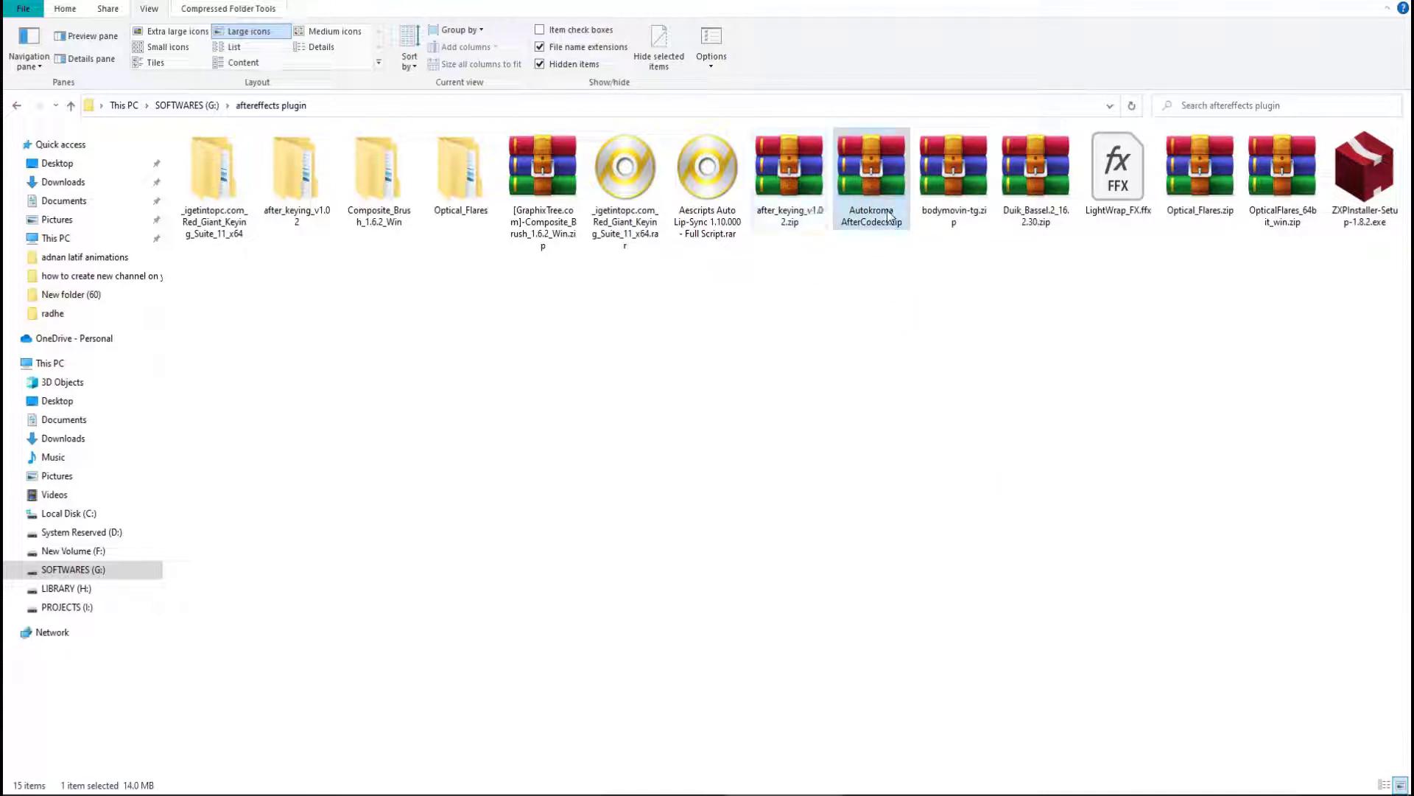
pyautogui.click(875, 173)
# Step: Extract Autokroma AfterCodecs.zip into its own Autokroma AfterCodecs folder and enter it
pyautogui.rightClick(870, 173)
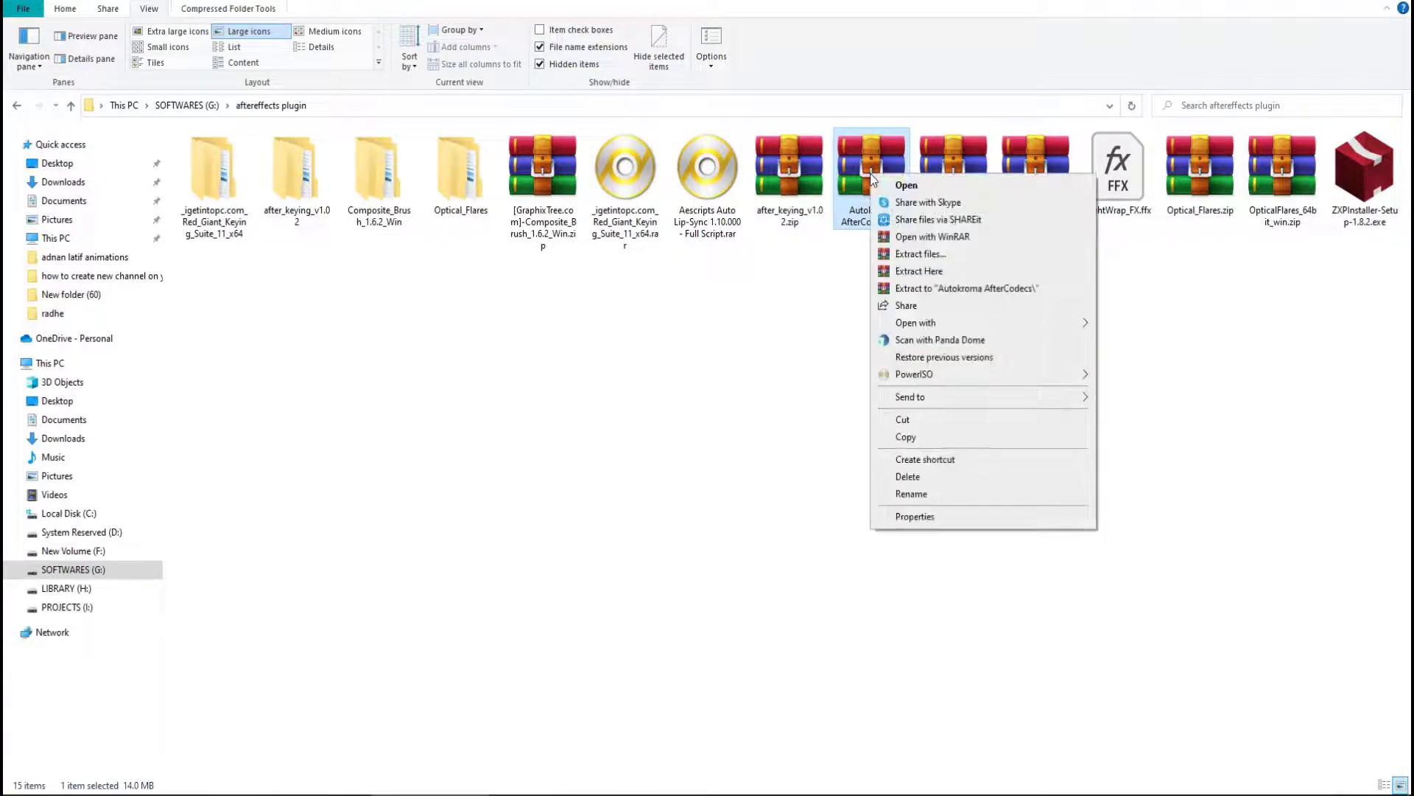
pyautogui.click(934, 290)
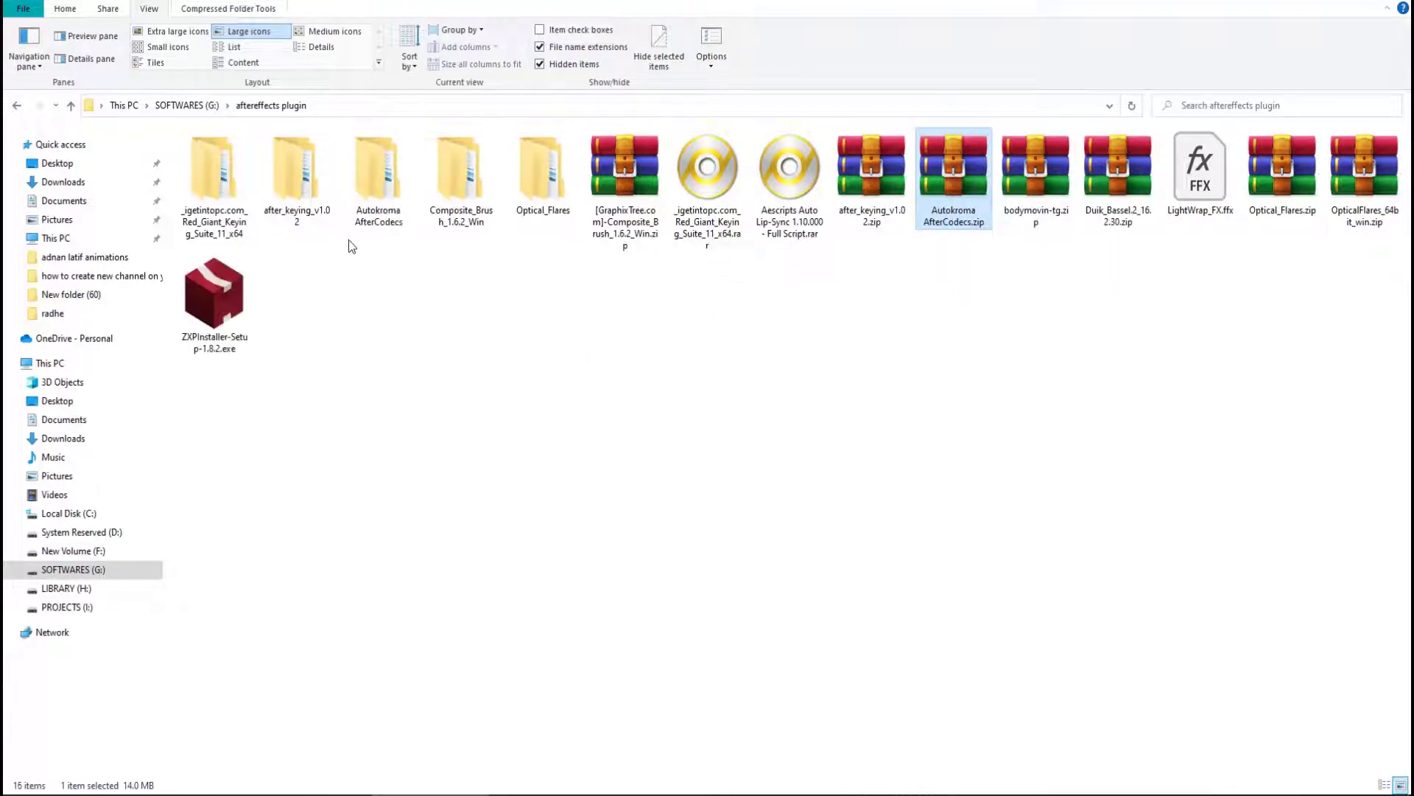
pyautogui.click(378, 182)
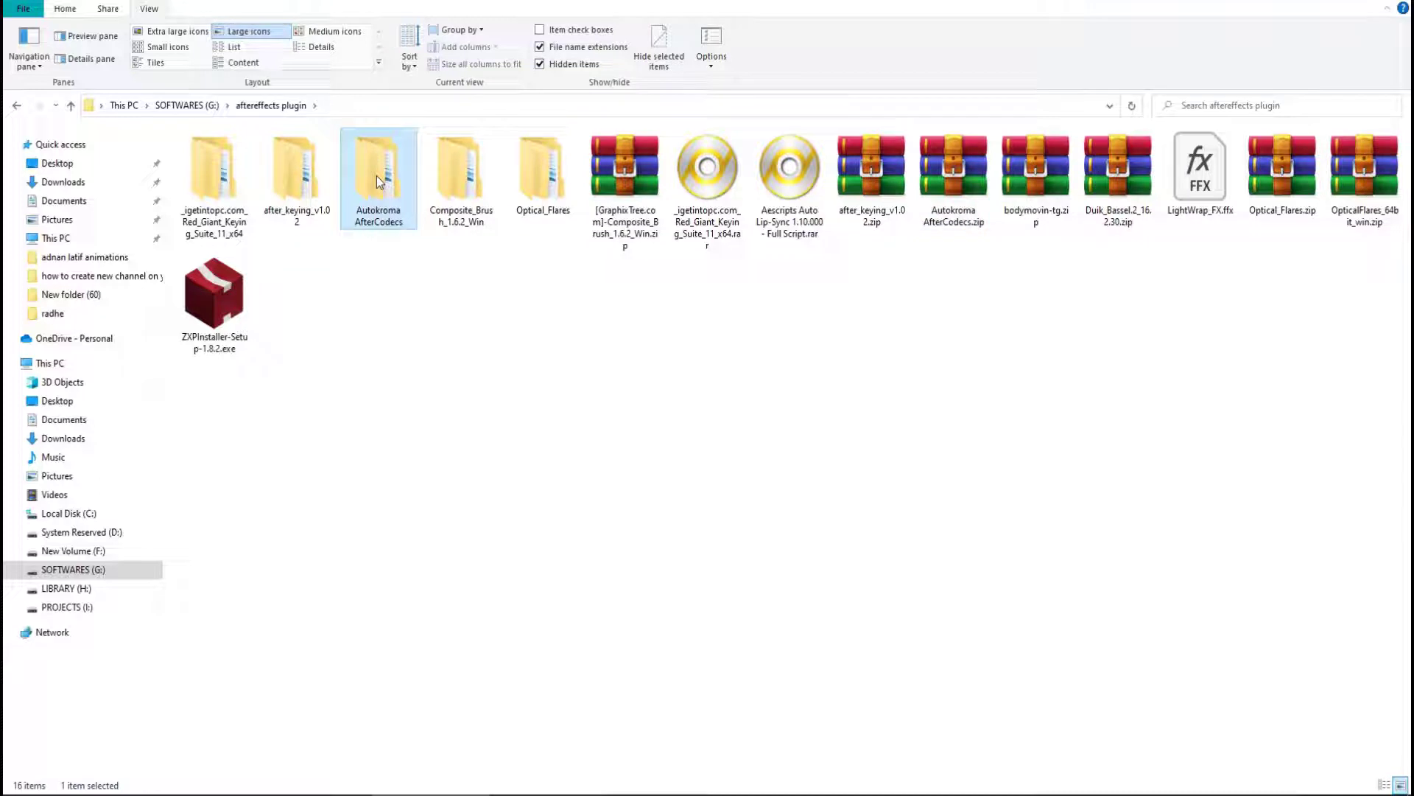
pyautogui.doubleClick(379, 183)
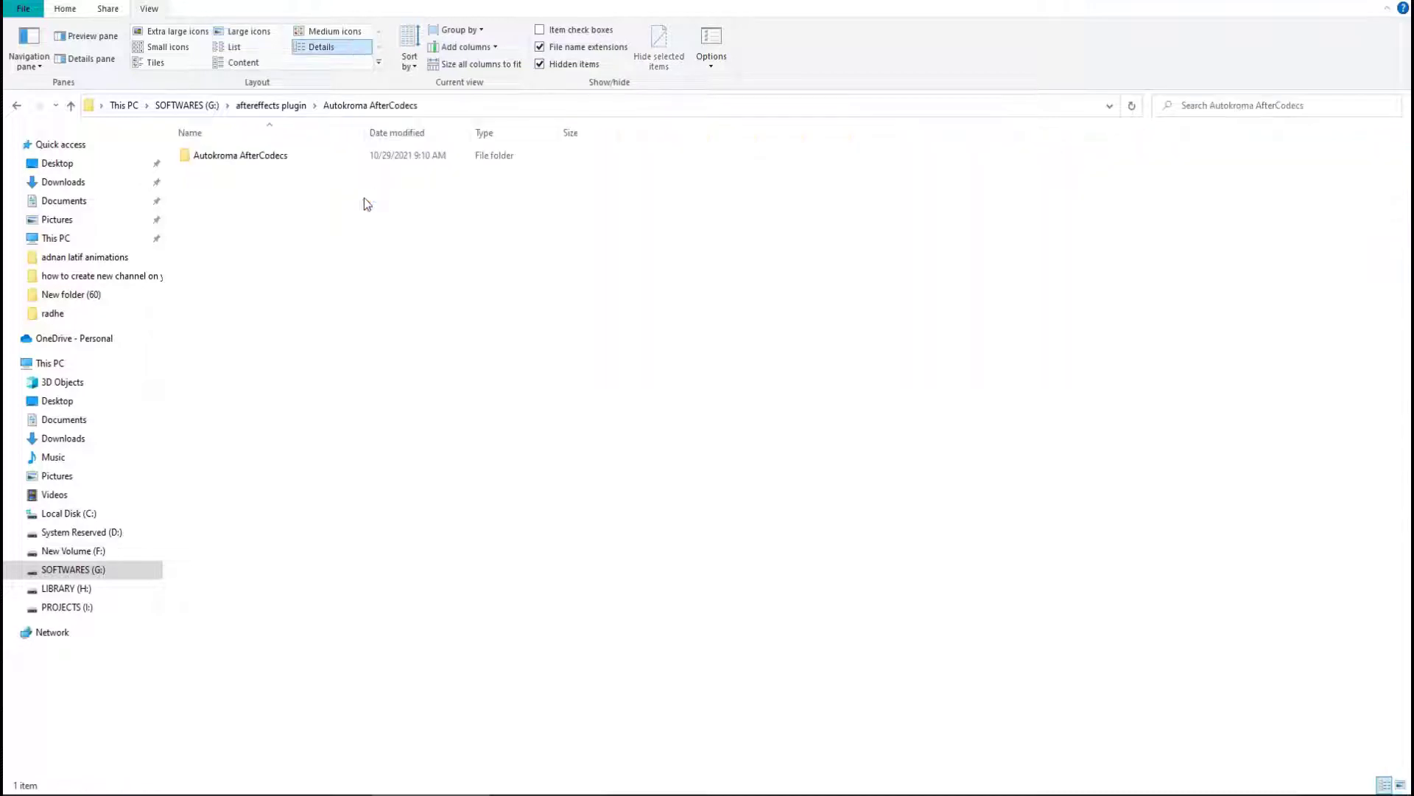
# Step: Inspect the inner Autokroma AfterCodecs folder and copy it to the clipboard
pyautogui.doubleClick(240, 157)
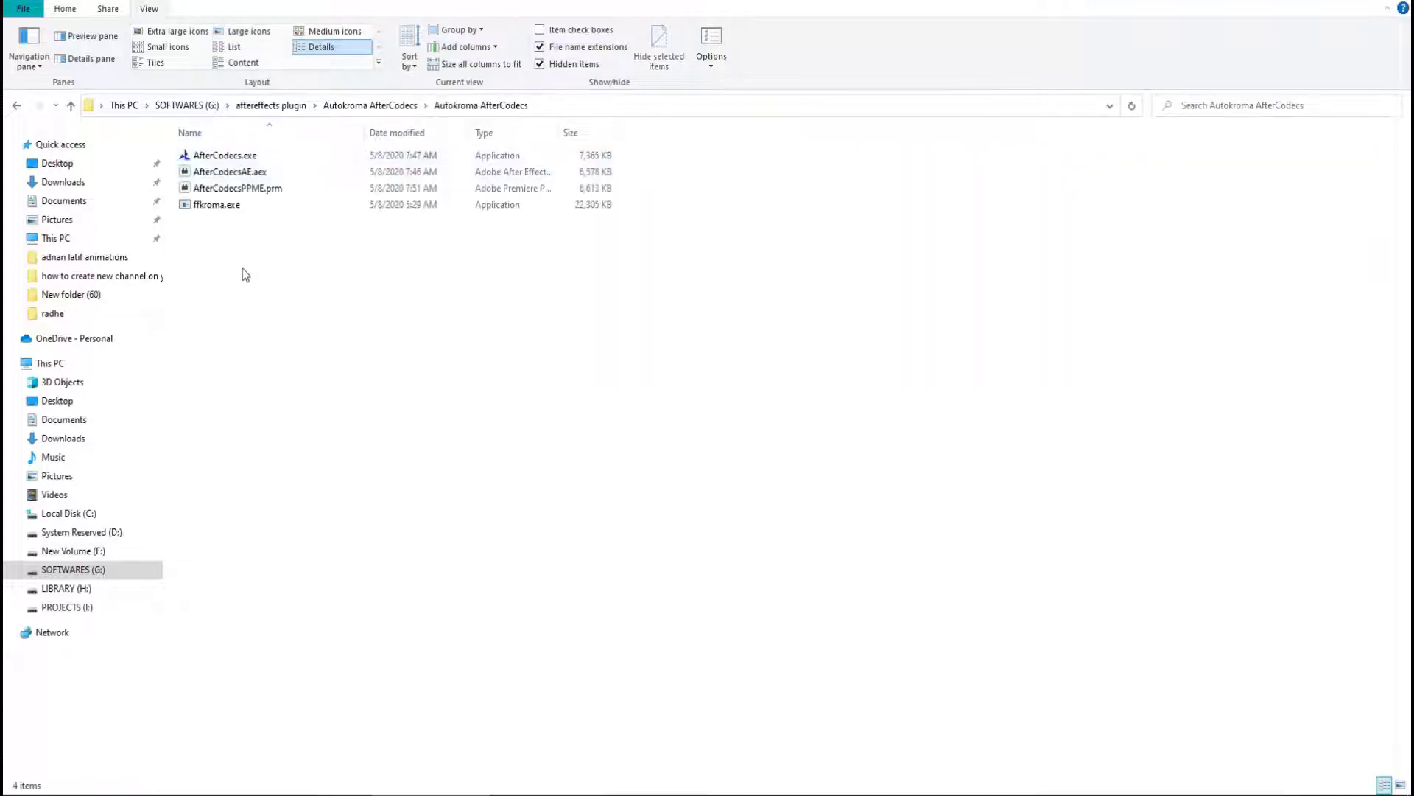
pyautogui.click(17, 105)
pyautogui.rightClick(232, 157)
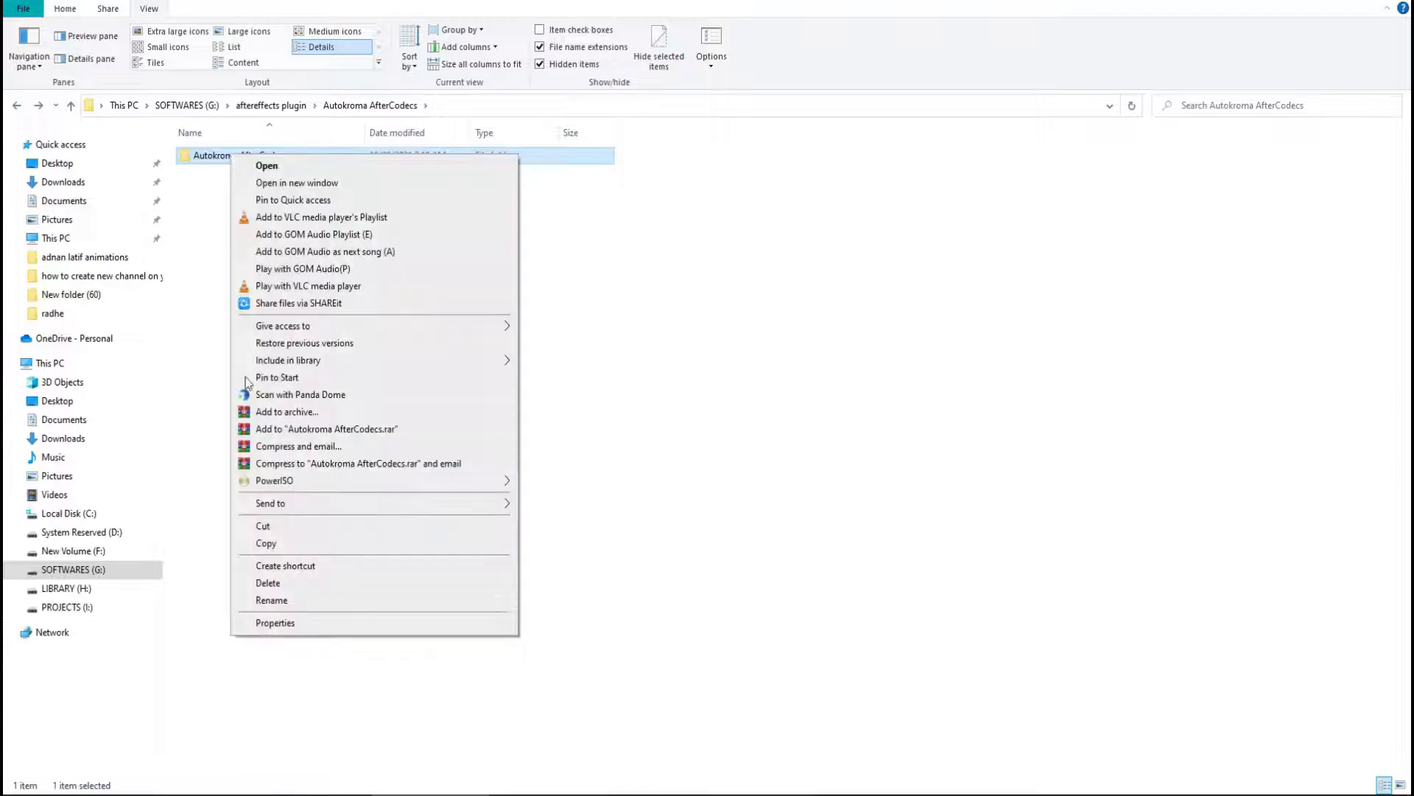
pyautogui.click(279, 543)
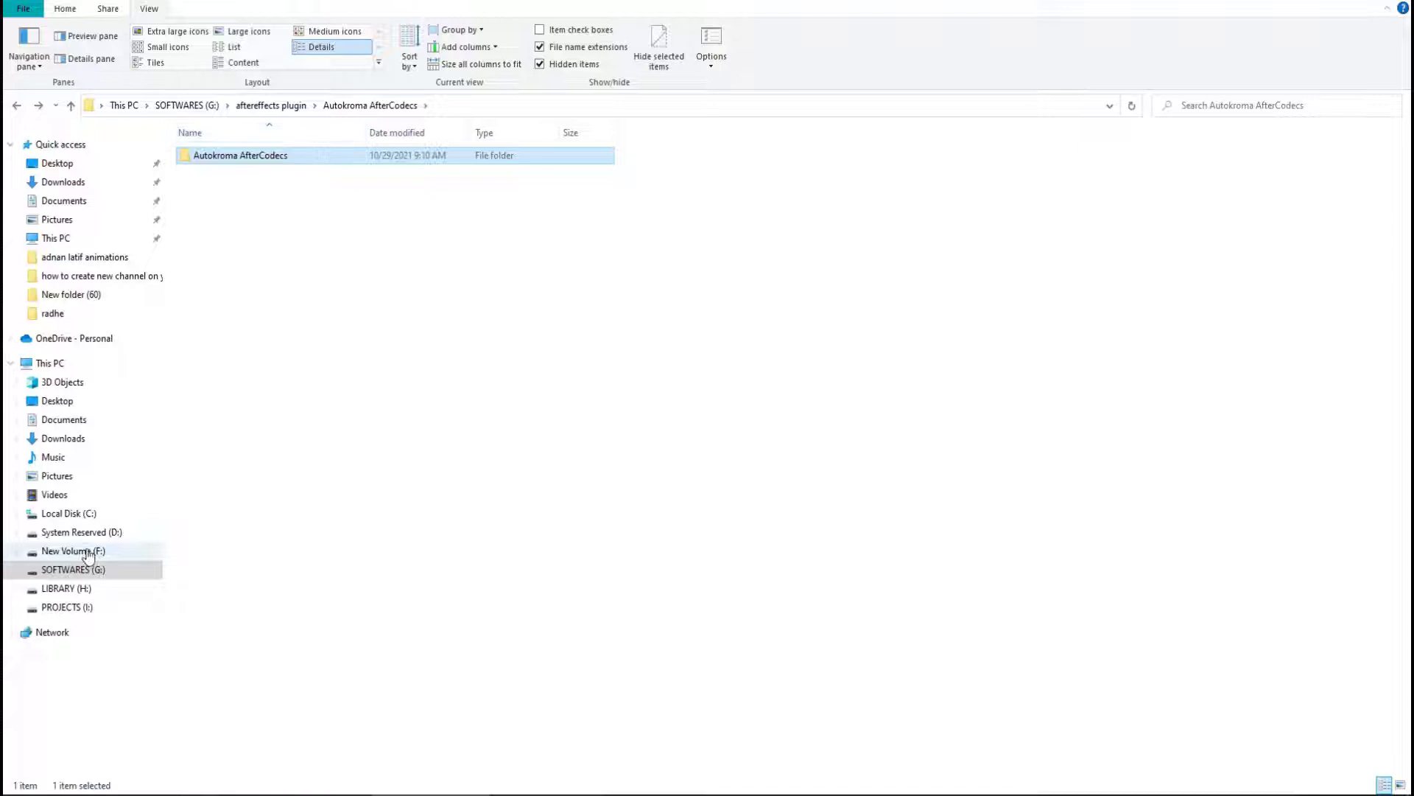
pyautogui.moveTo(69, 513)
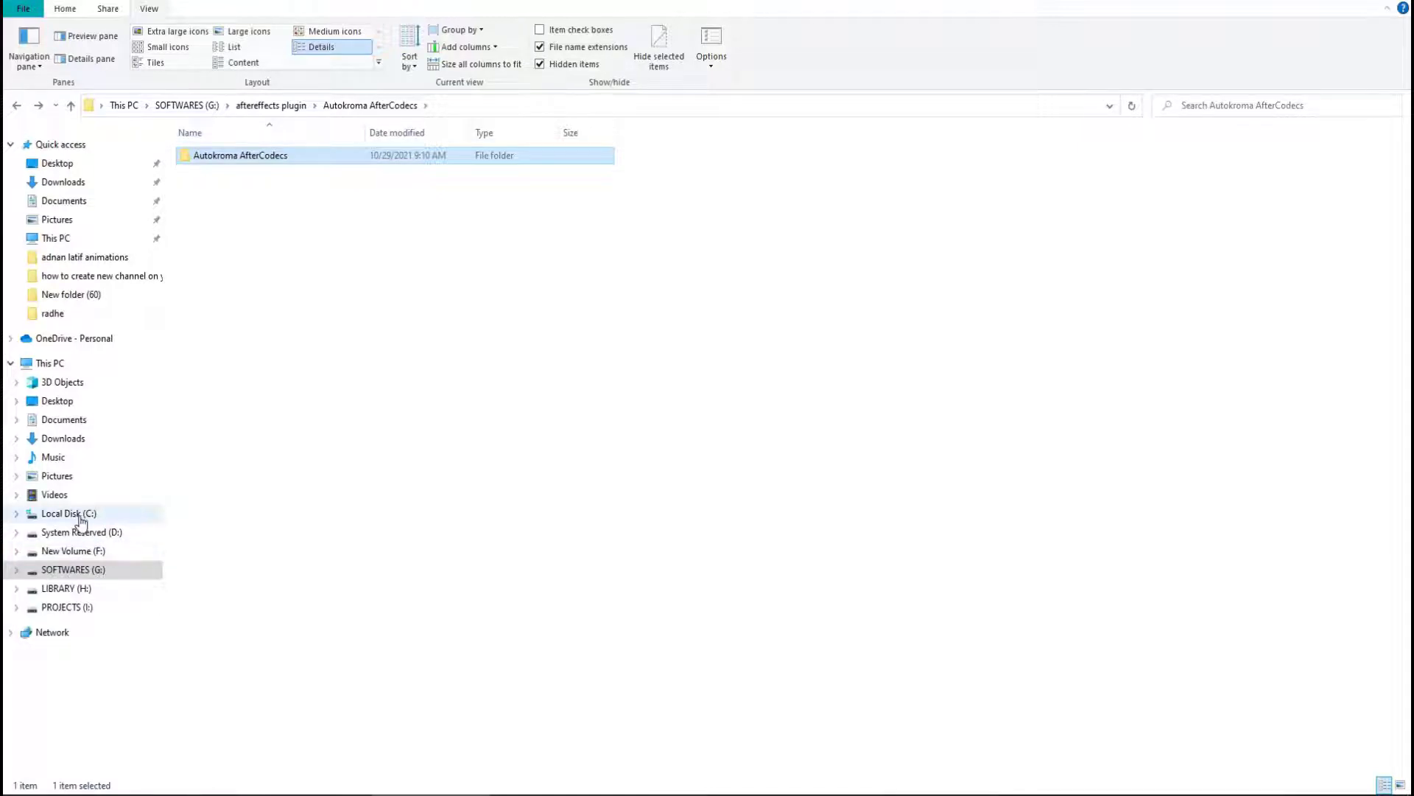
# Step: Browse to C:\Program Files\Adobe\Adobe After Effects 2020\Support Files\Plug-ins
pyautogui.click(80, 522)
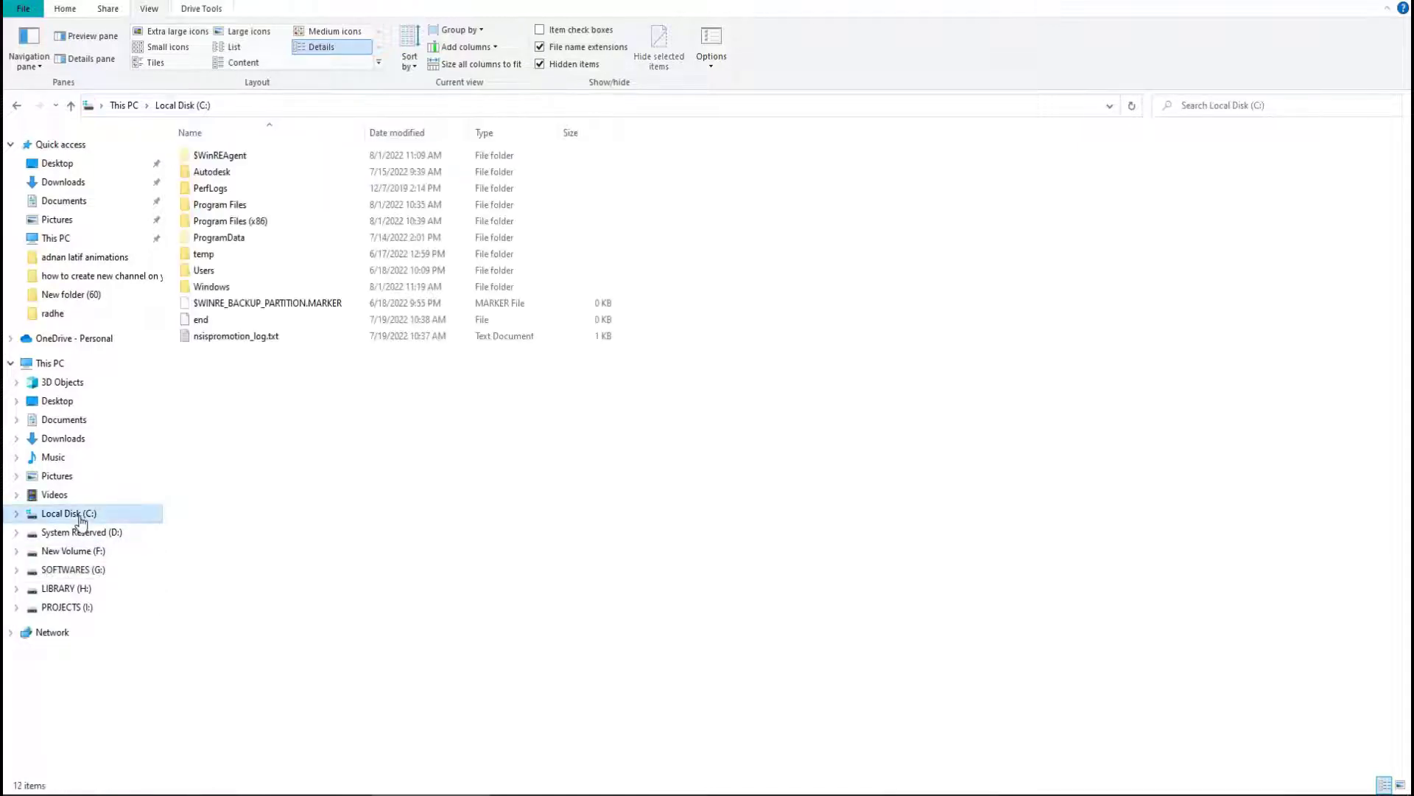
pyautogui.click(236, 211)
pyautogui.doubleClick(237, 216)
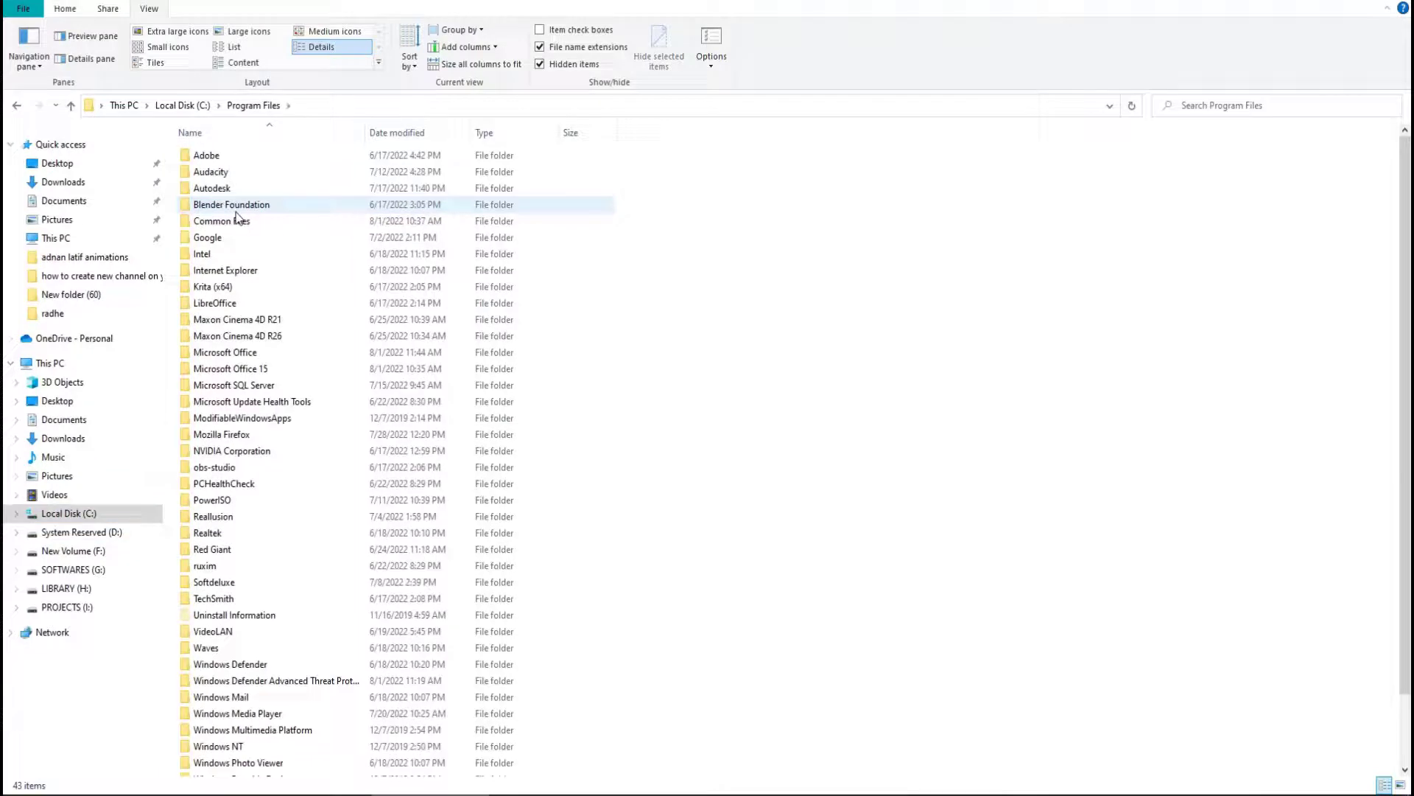
pyautogui.click(227, 159)
pyautogui.doubleClick(226, 160)
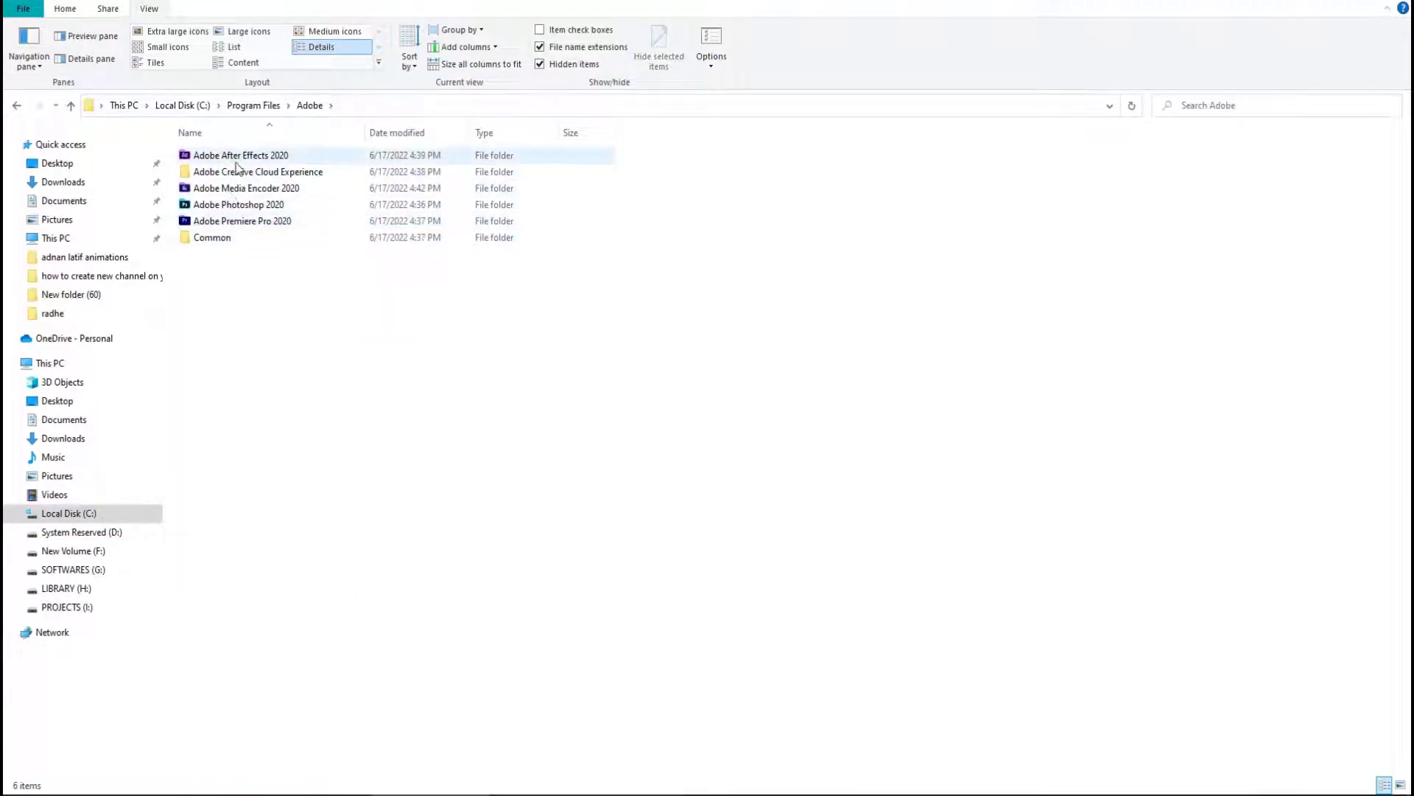
pyautogui.doubleClick(236, 163)
pyautogui.doubleClick(217, 159)
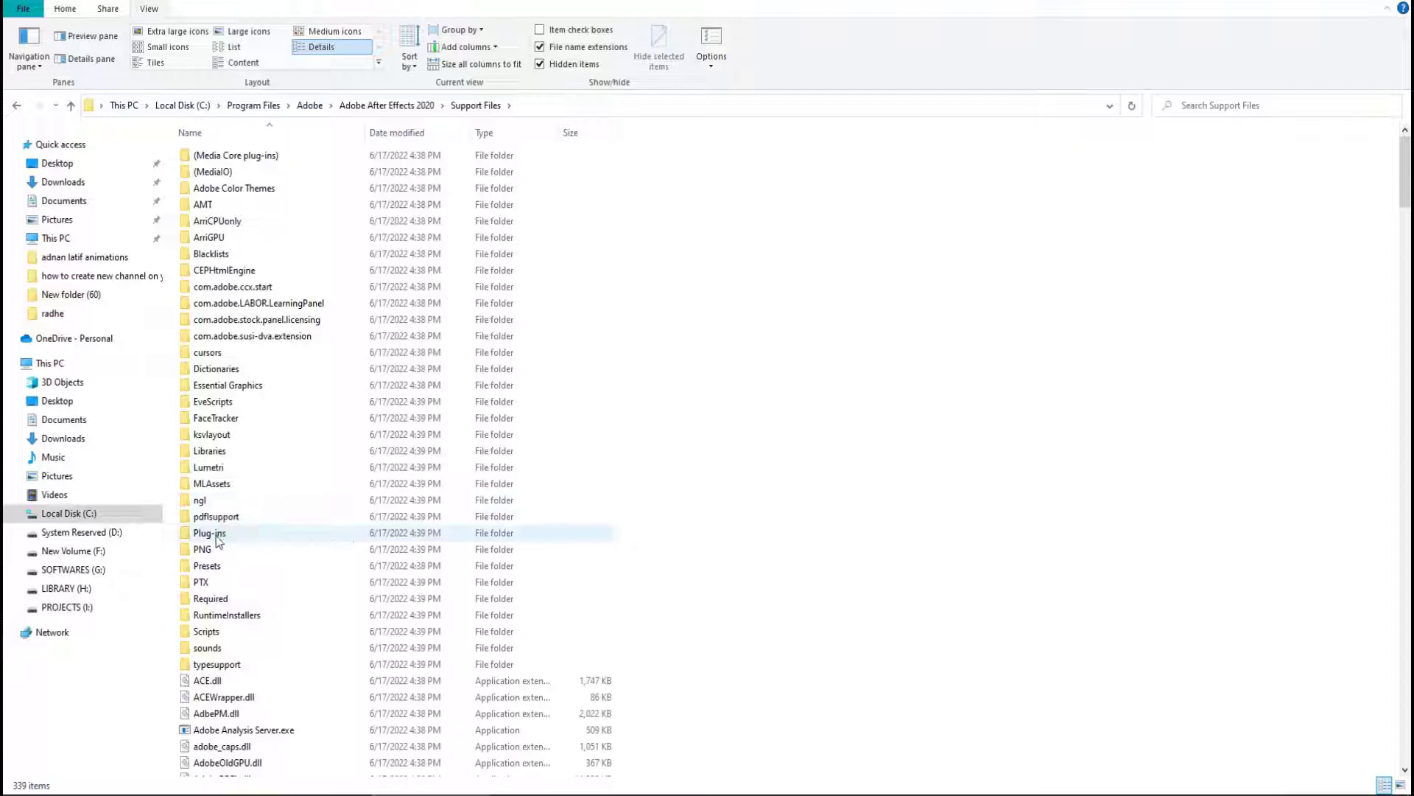
pyautogui.moveTo(210, 532)
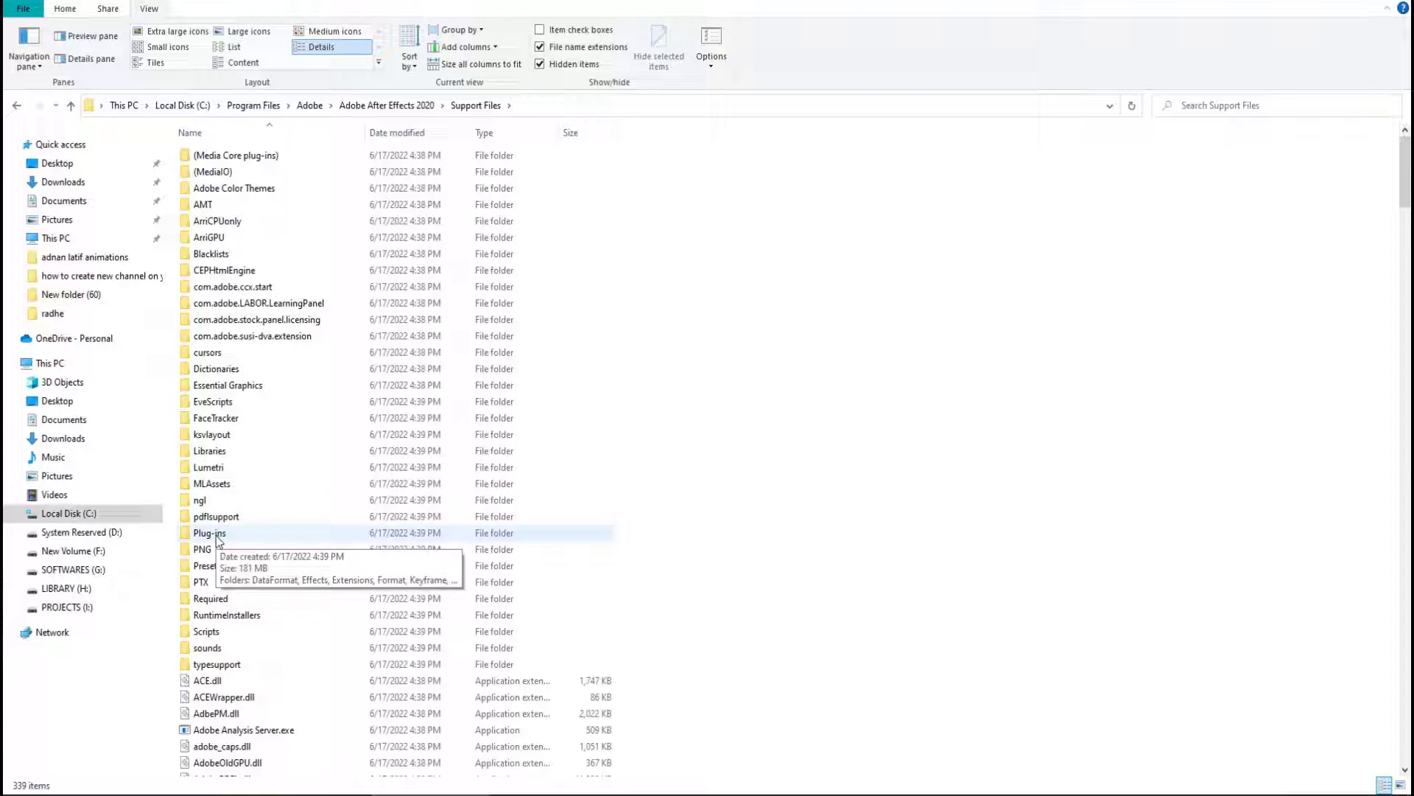
pyautogui.doubleClick(217, 536)
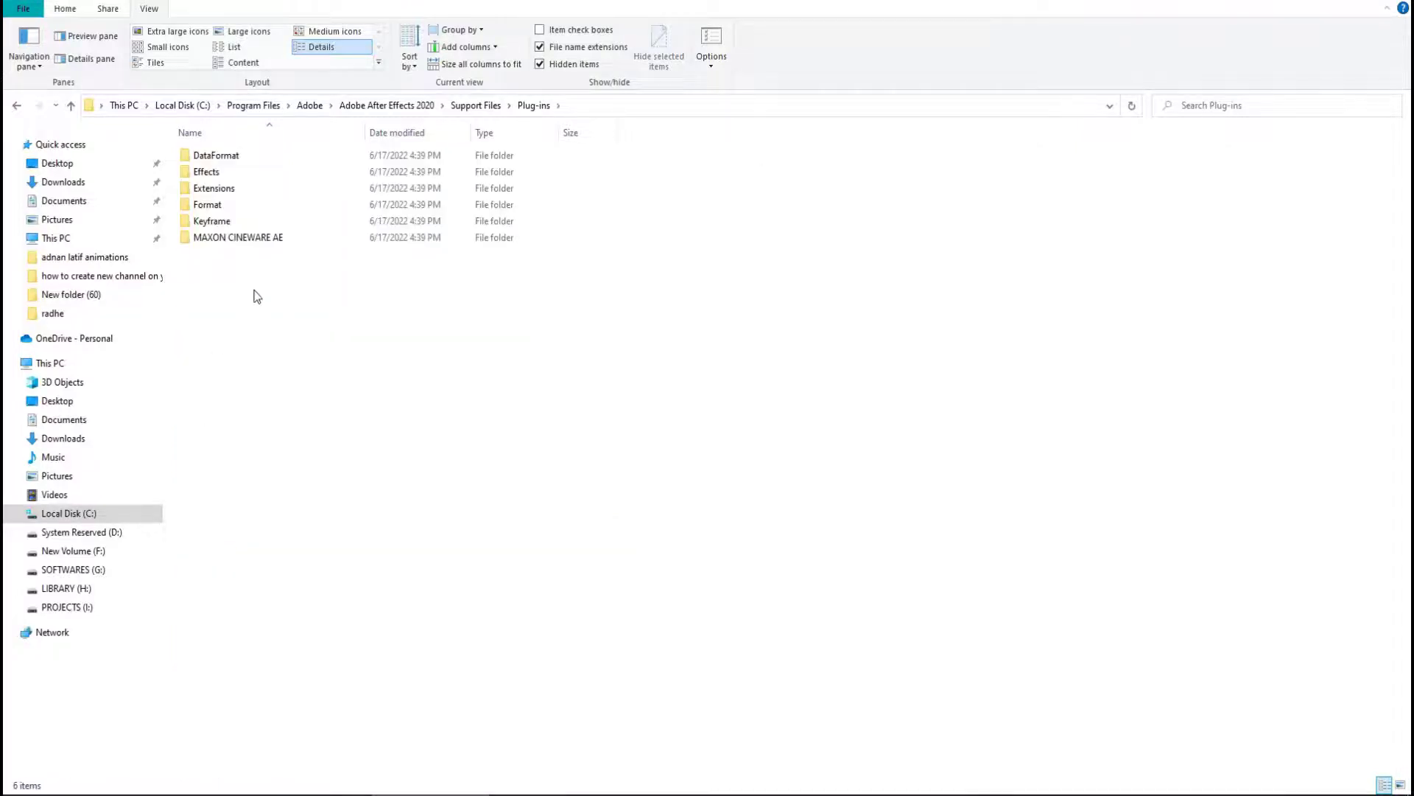
# Step: Paste the Autokroma AfterCodecs folder into Plug-ins with administrator permission and show the desktop
pyautogui.rightClick(254, 296)
pyautogui.click(306, 399)
pyautogui.click(306, 292)
pyautogui.click(320, 386)
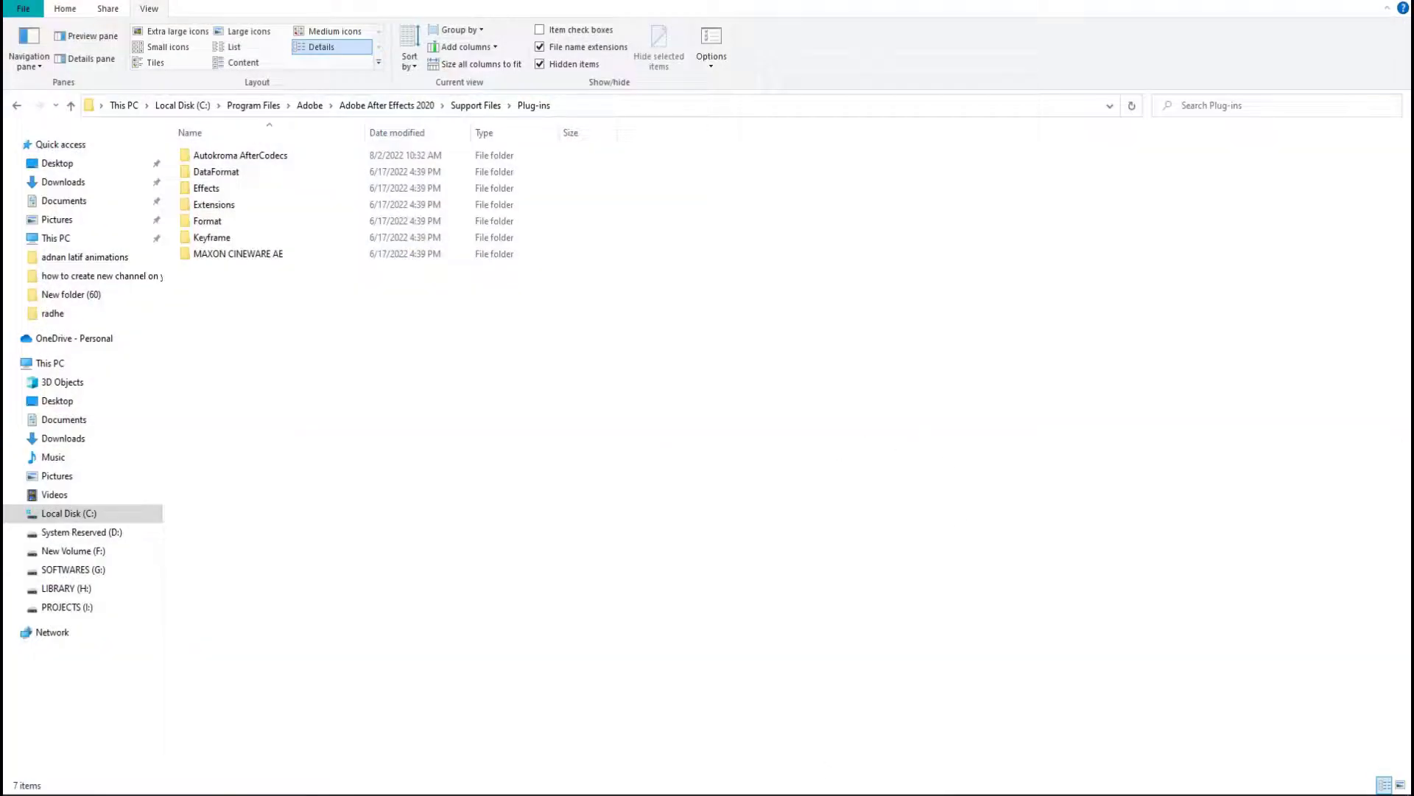
pyautogui.press('super+d')
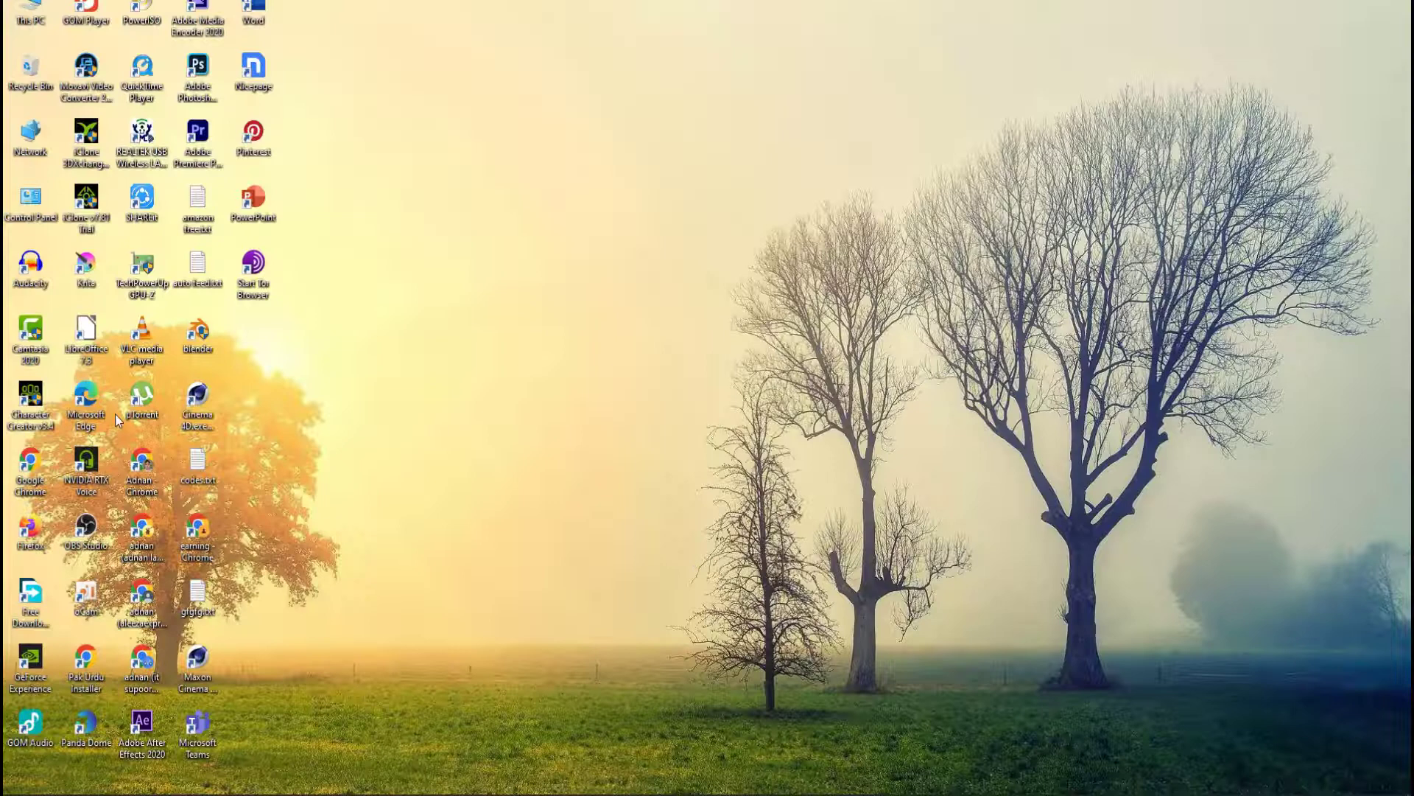
# Step: Relaunch After Effects 2020 and reopen the recent fire project with scene10firetrim
pyautogui.doubleClick(133, 721)
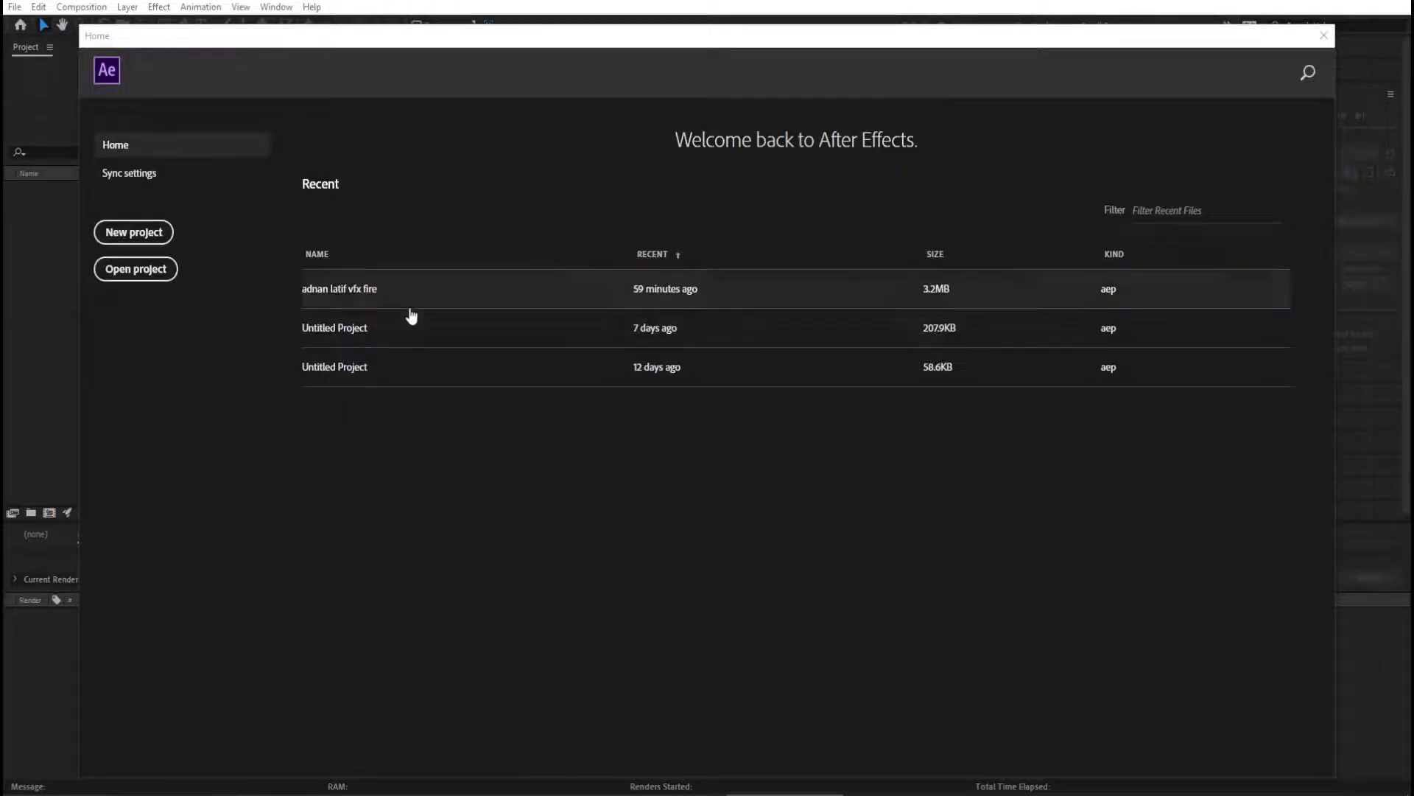
pyautogui.click(343, 291)
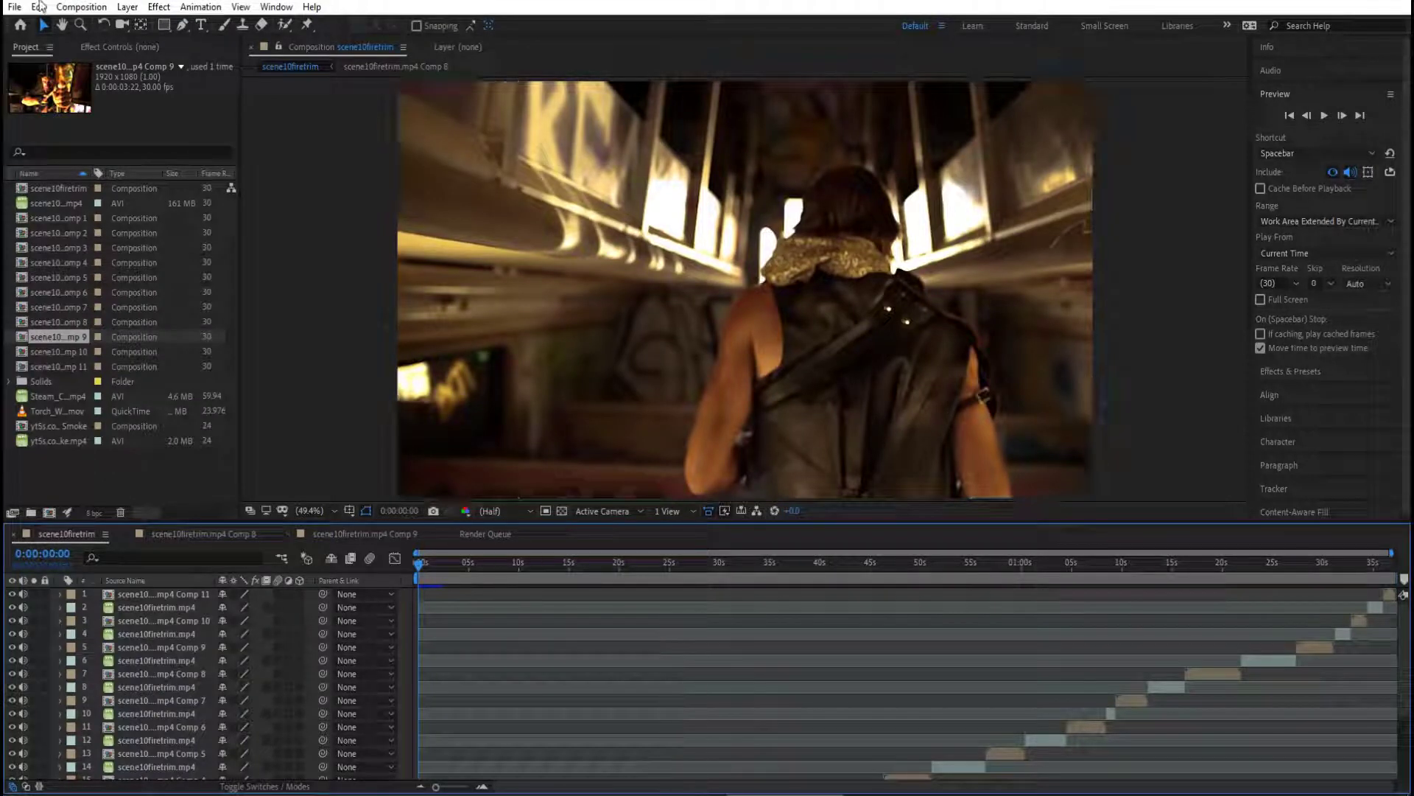
# Step: Add scene10firetrim to the Render Queue, delete the older entry and reopen its output module settings
pyautogui.click(38, 6)
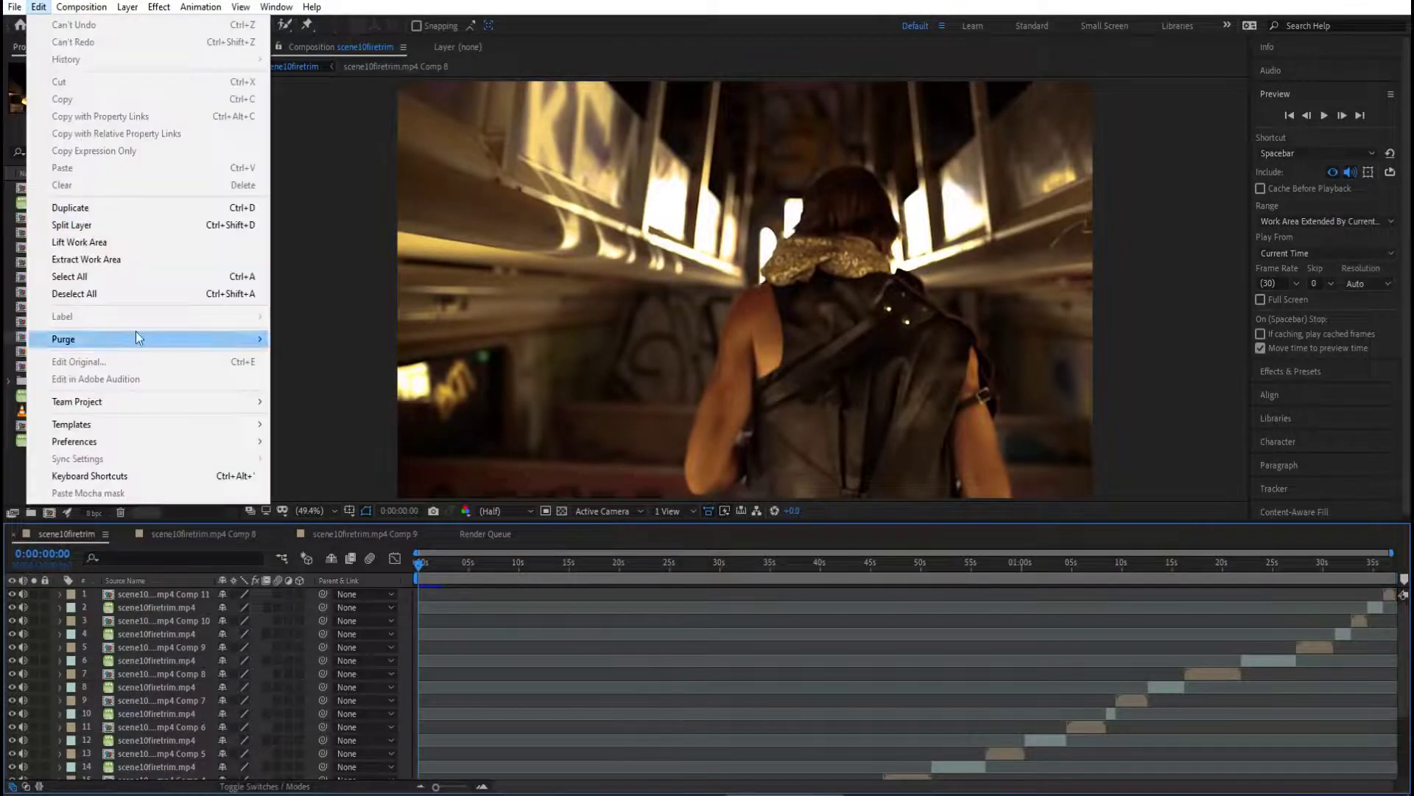
pyautogui.click(38, 7)
pyautogui.moveTo(41, 259)
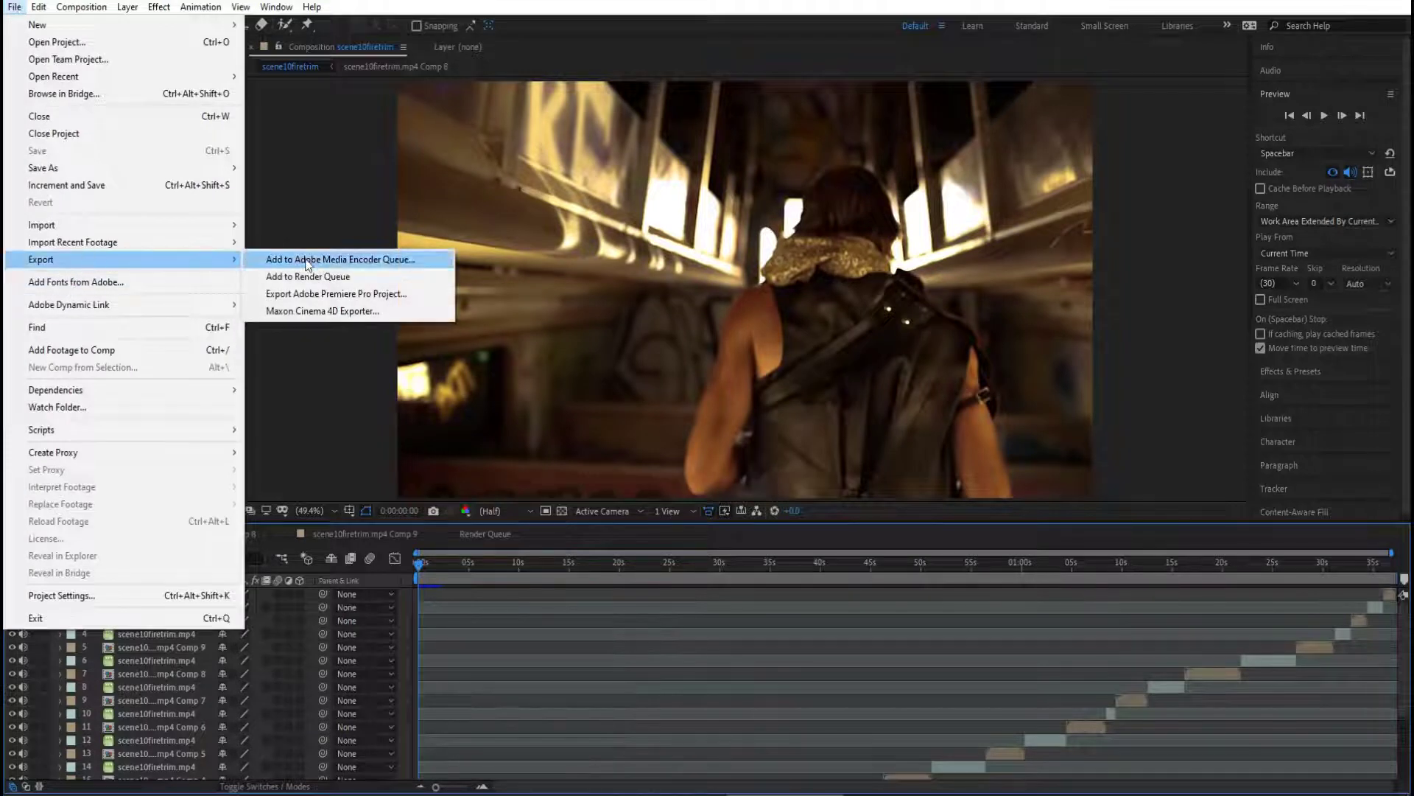
pyautogui.click(316, 276)
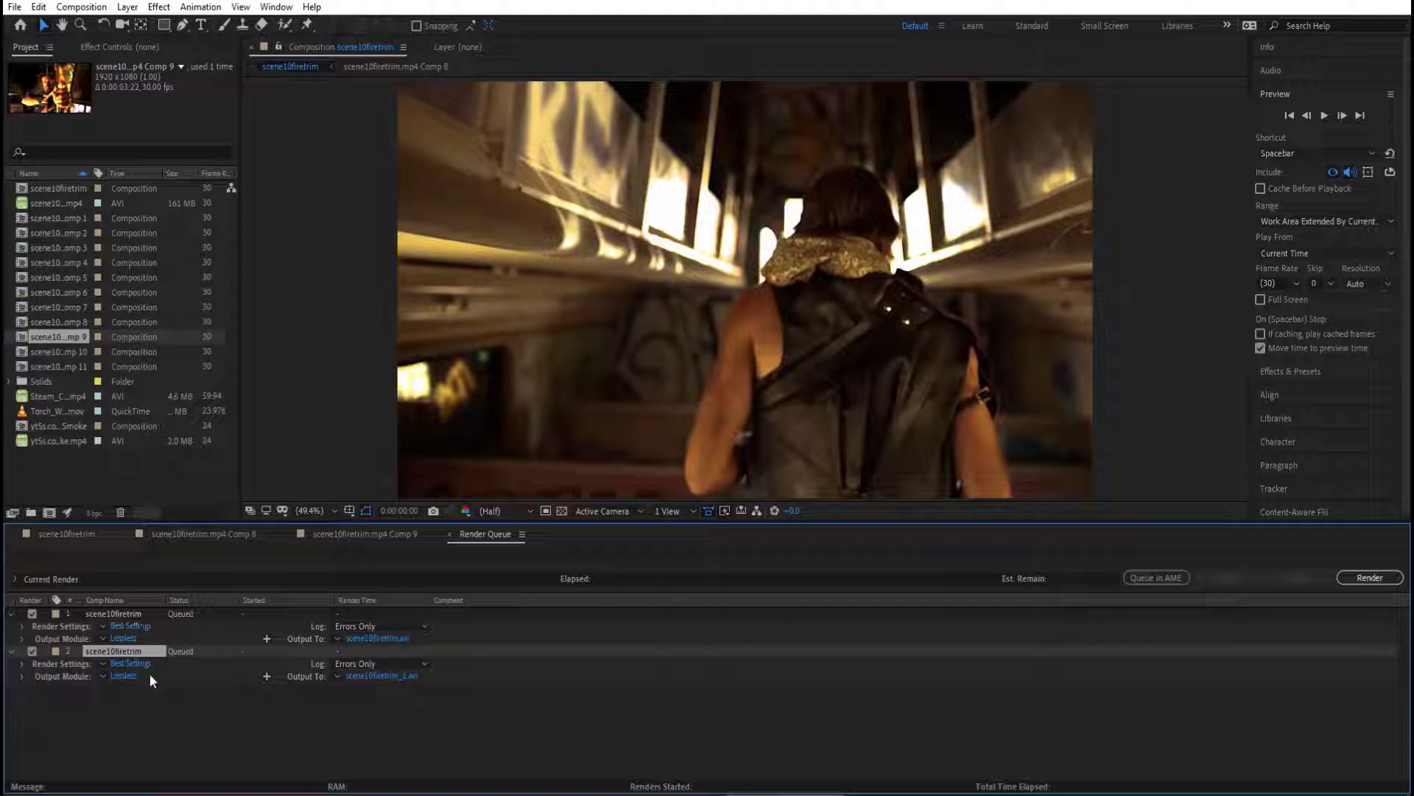
pyautogui.click(118, 617)
pyautogui.press('Delete')
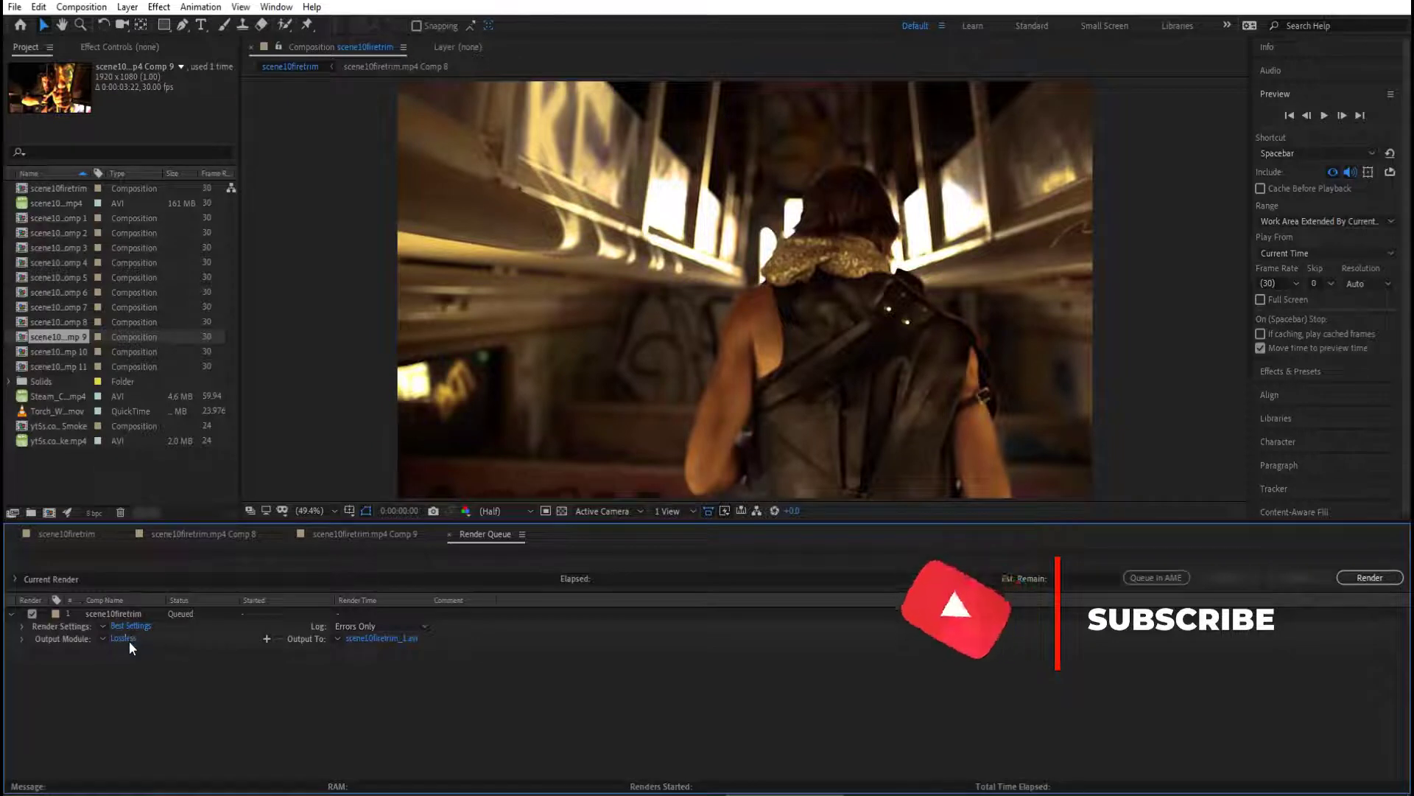
pyautogui.click(130, 641)
# Step: Set the output format to AfterCodecs .mp4 and bring up its Format Options
pyautogui.click(685, 200)
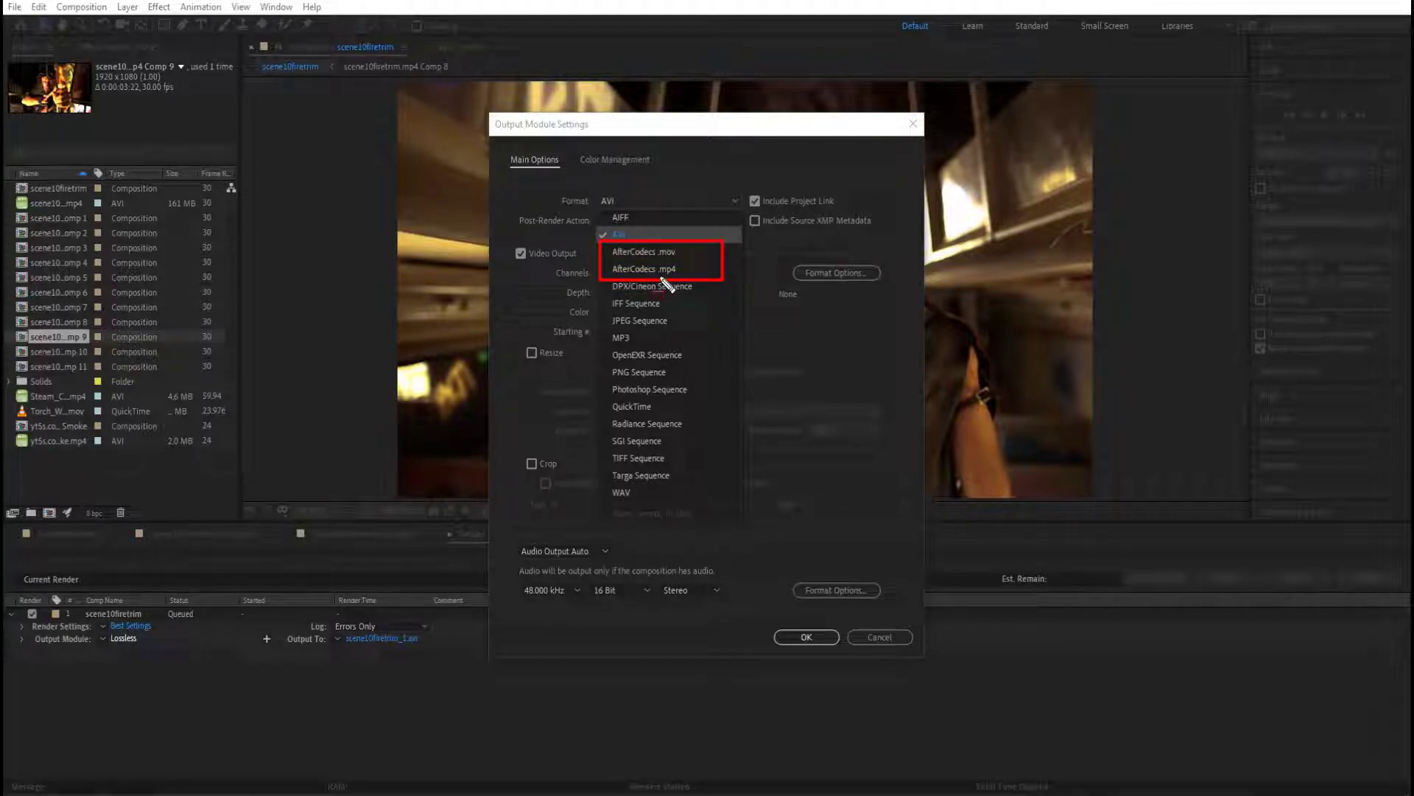
pyautogui.press('Escape')
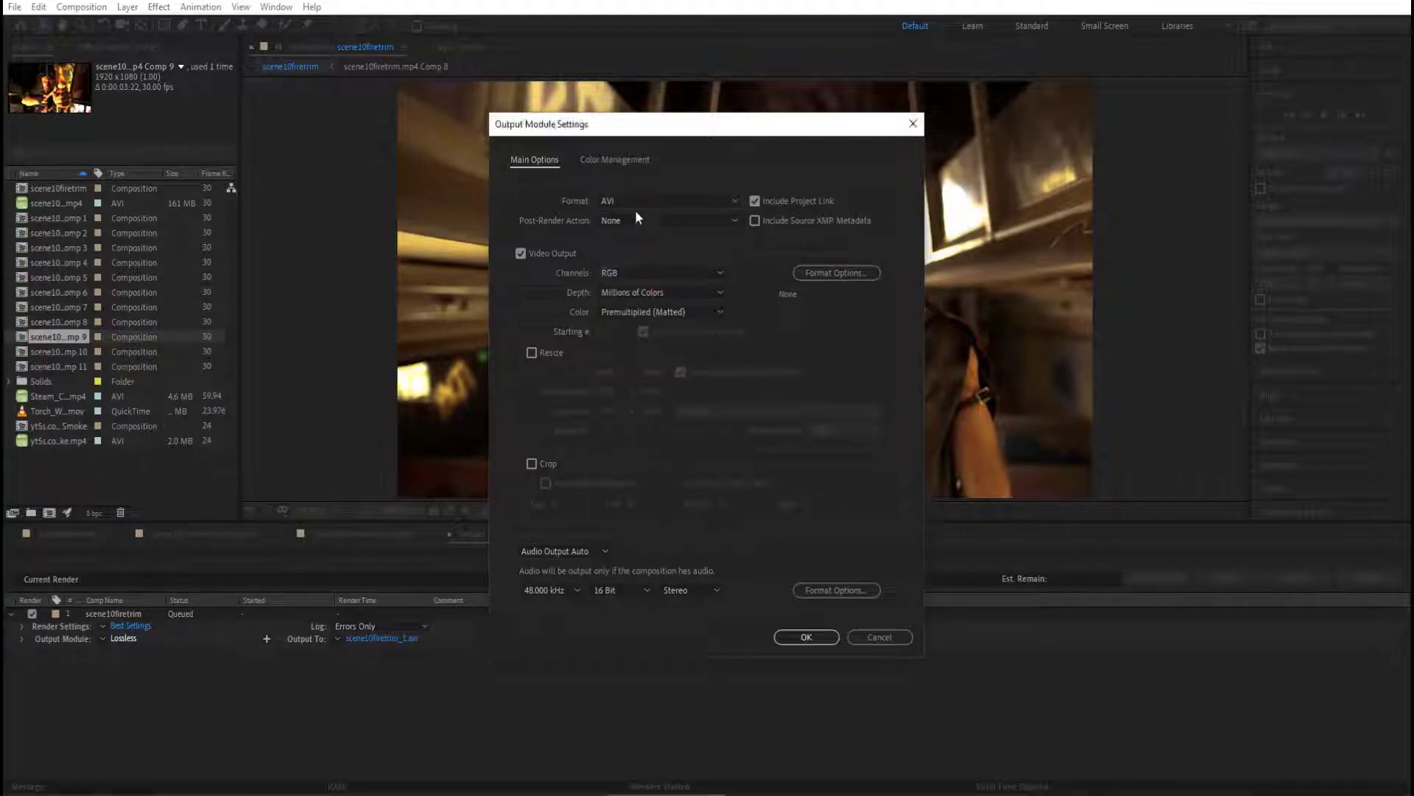
pyautogui.click(640, 204)
pyautogui.click(640, 266)
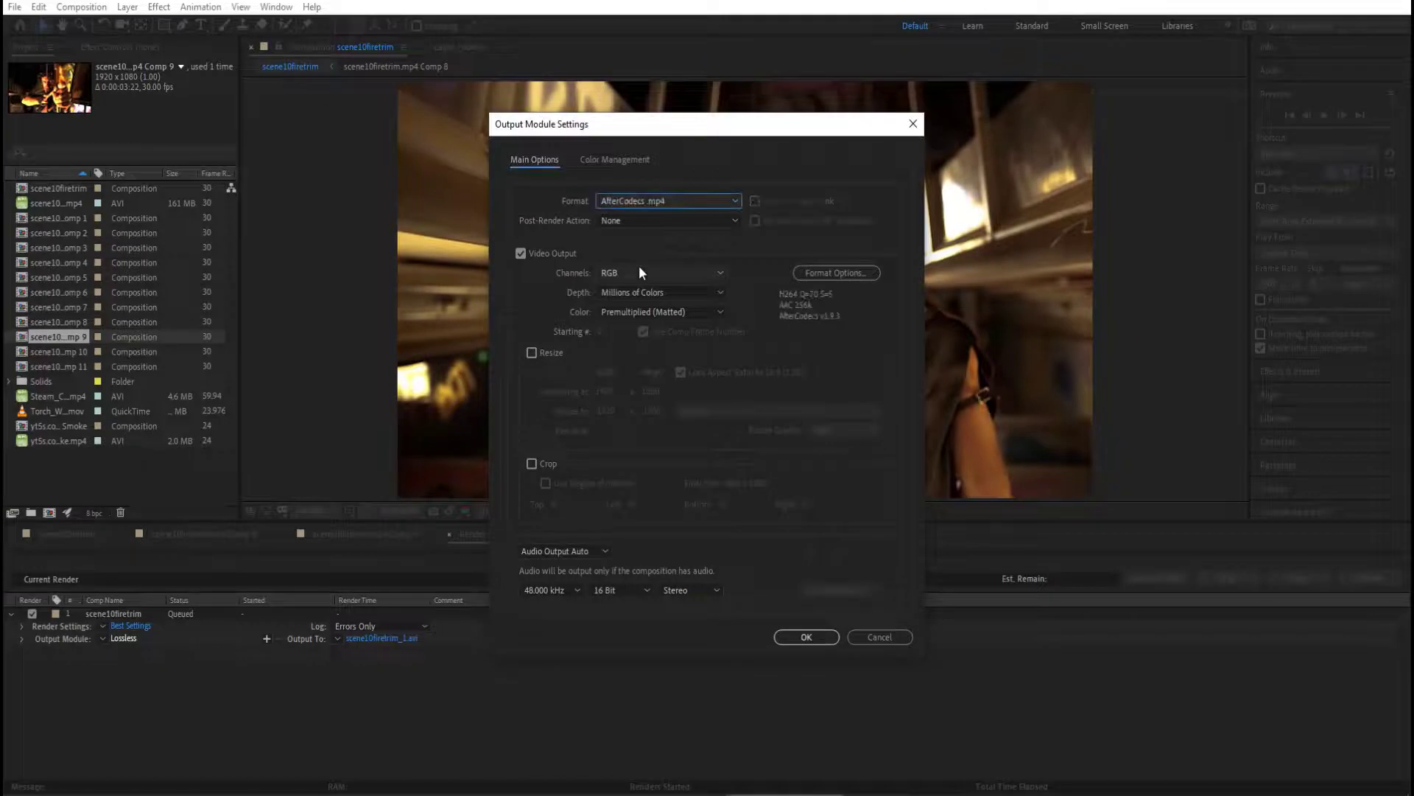
pyautogui.click(842, 283)
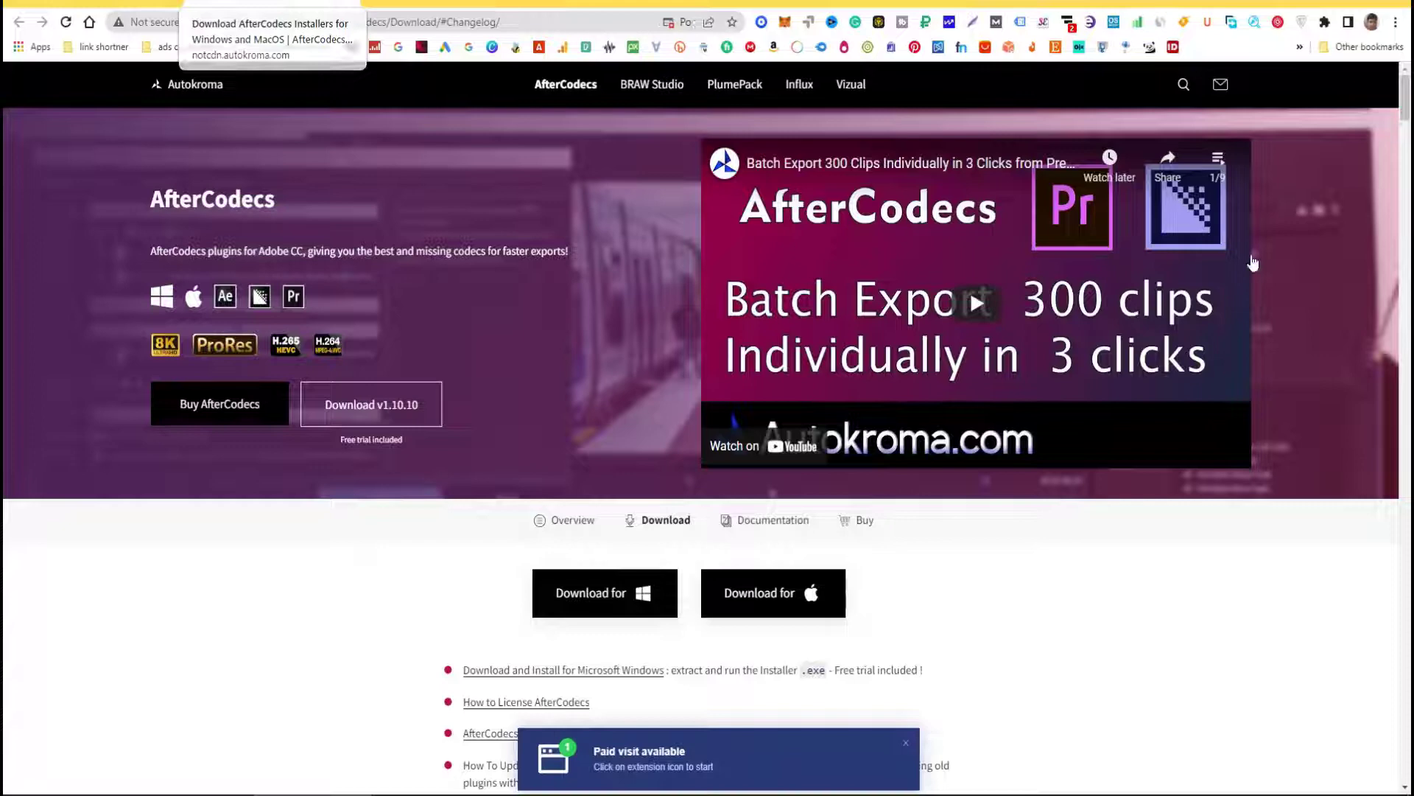
pyautogui.scroll(-3, 773, 453)
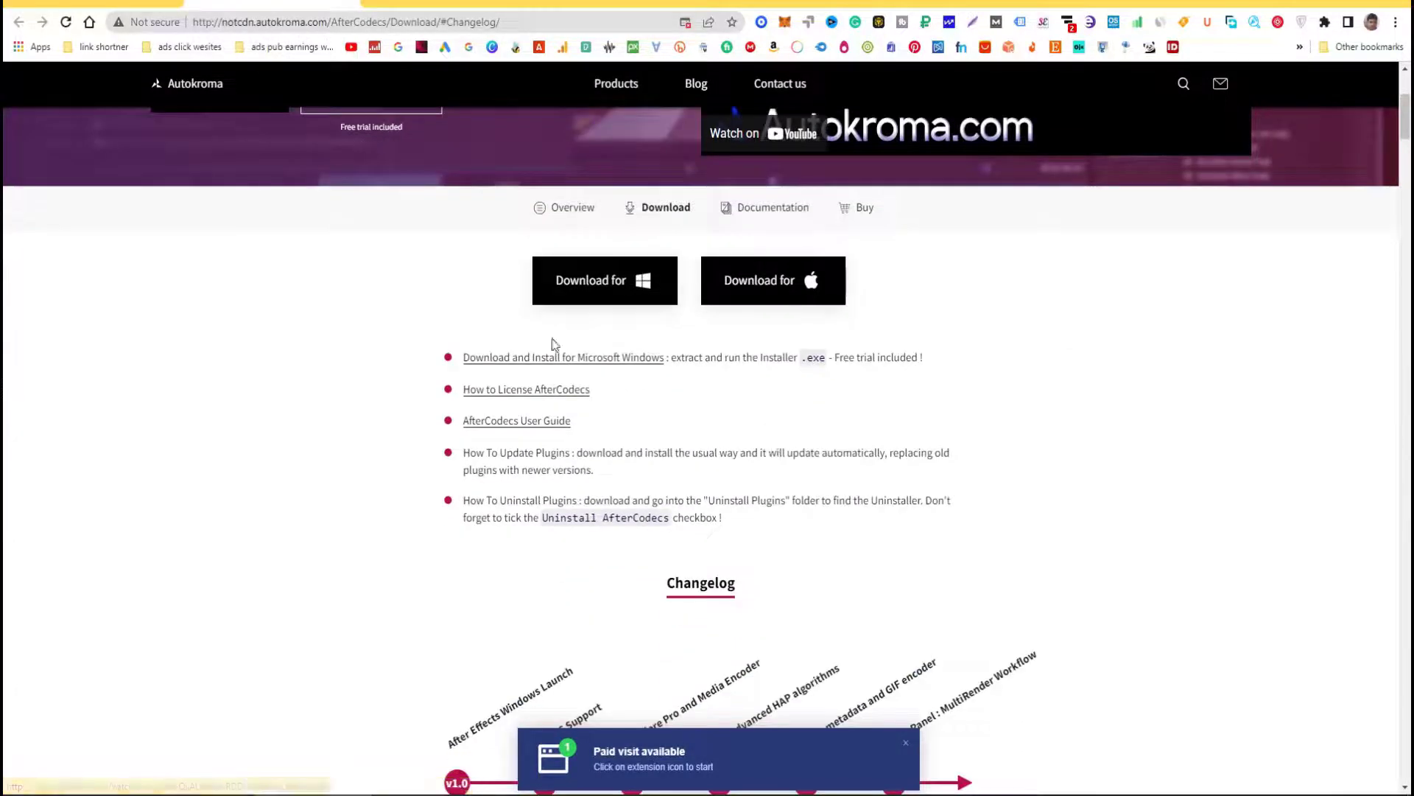
pyautogui.scroll(3, 801, 464)
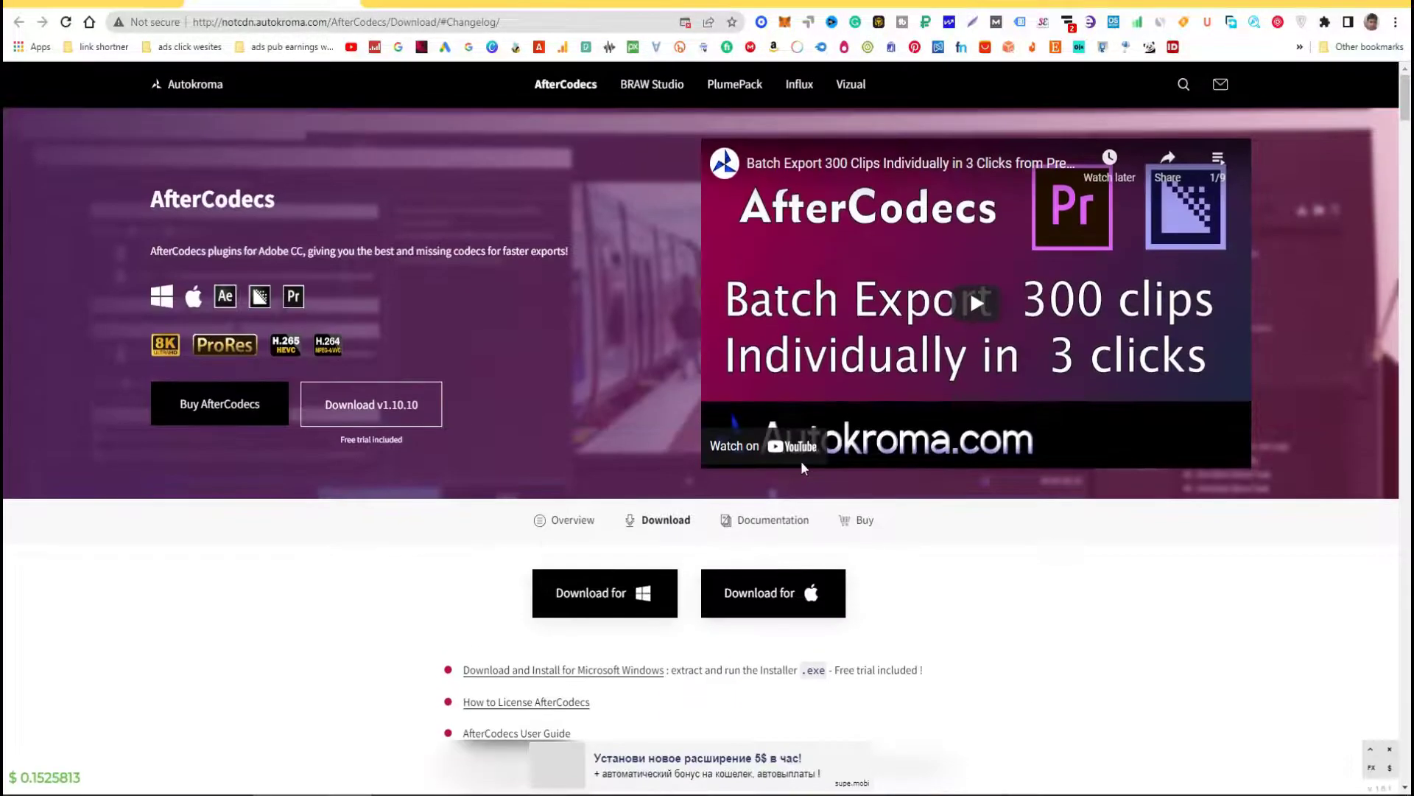
pyautogui.scroll(-3, 801, 464)
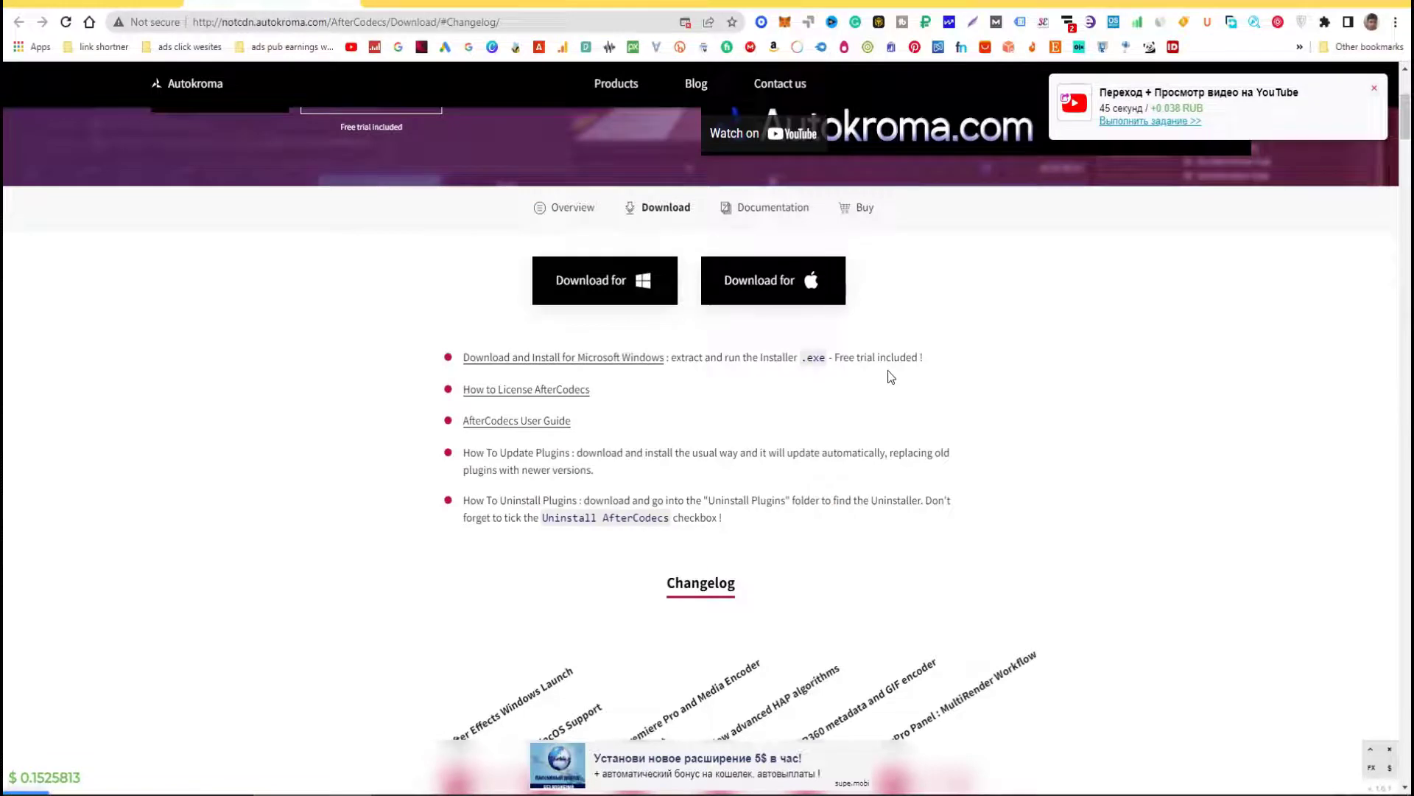
pyautogui.scroll(3, 800, 513)
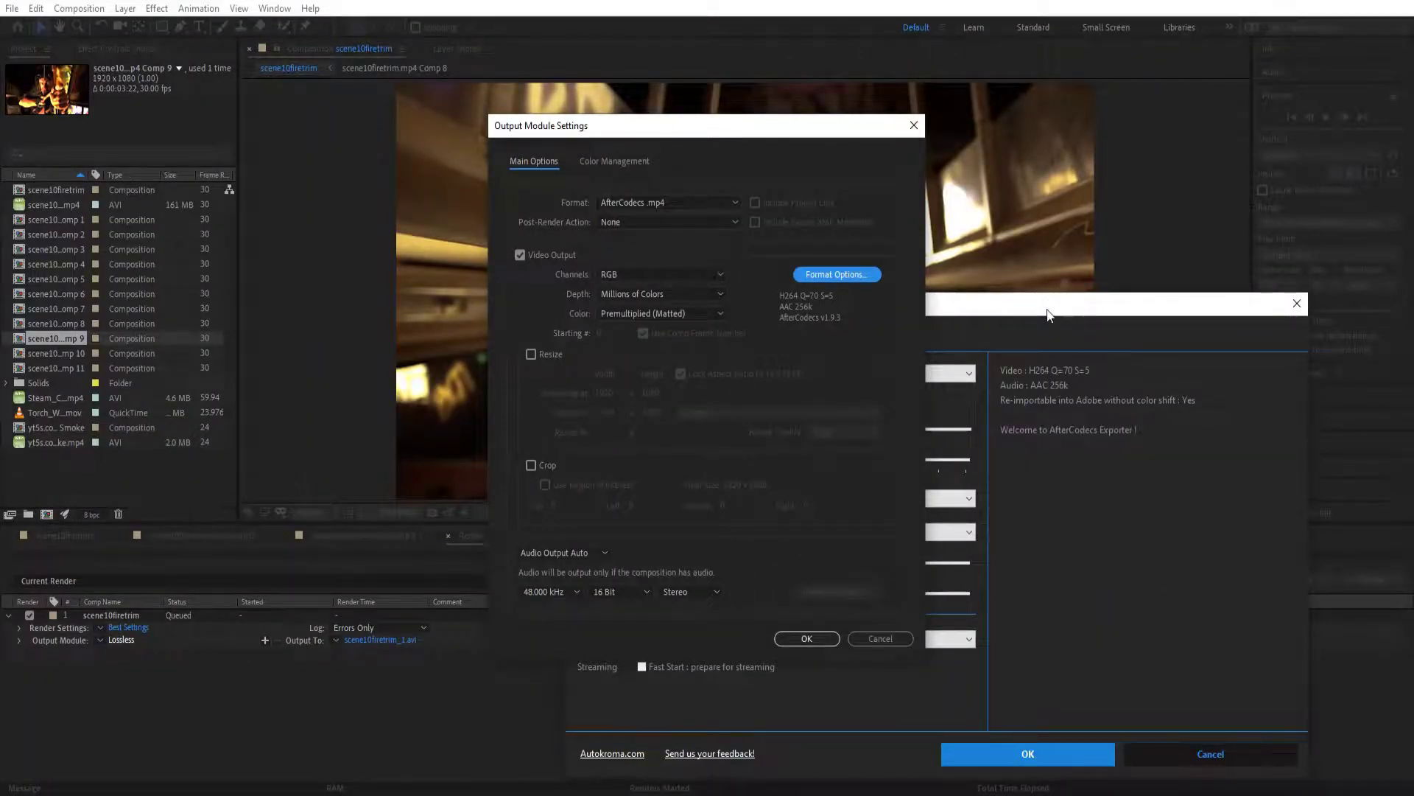
# Step: Glance through the AfterCodecs Settings, User Guide and About tabs, then accept the H.264 encoding
pyautogui.moveTo(1048, 315)
pyautogui.mouseDown()
pyautogui.moveTo(953, 224)
pyautogui.moveTo(949, 174)
pyautogui.mouseUp()
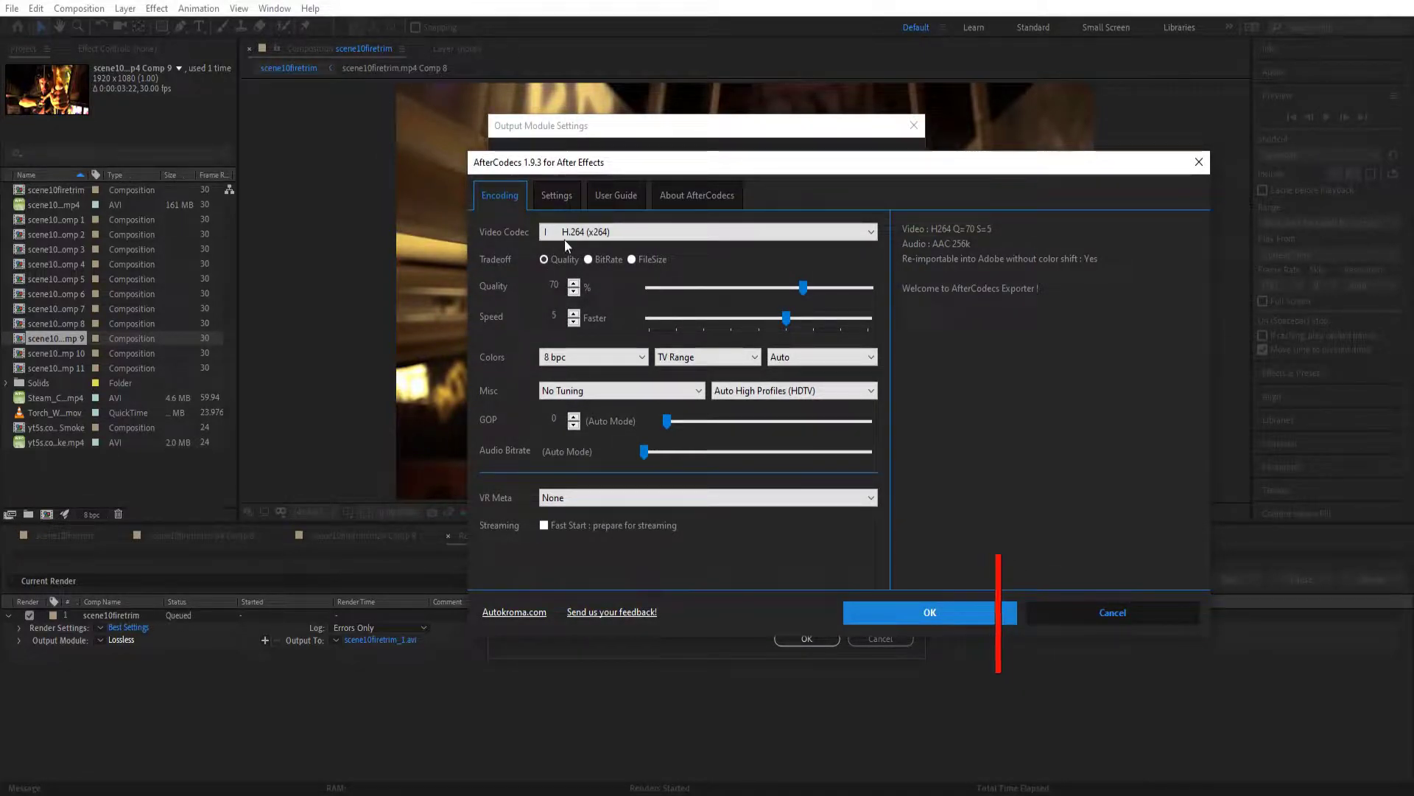
pyautogui.click(546, 193)
pyautogui.click(630, 192)
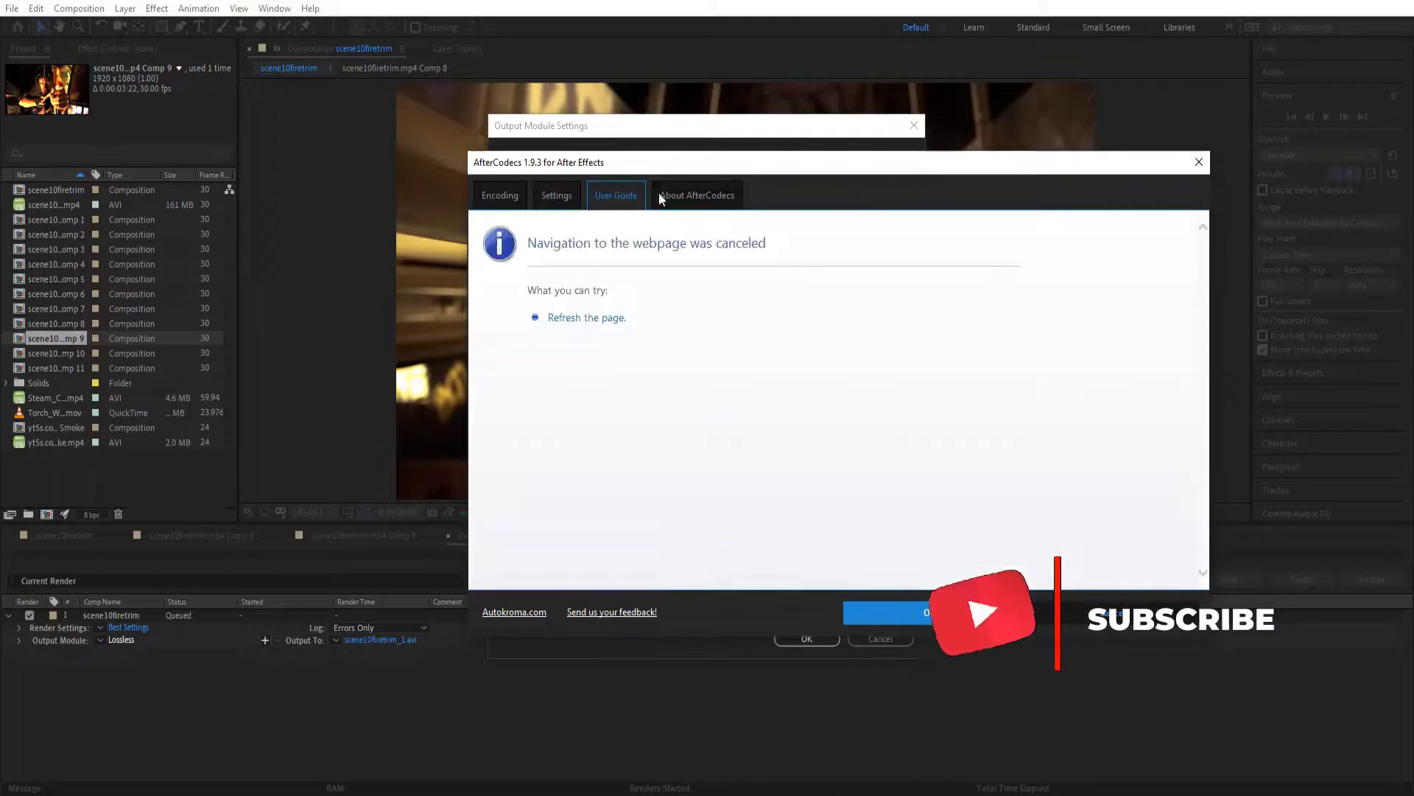
pyautogui.click(688, 193)
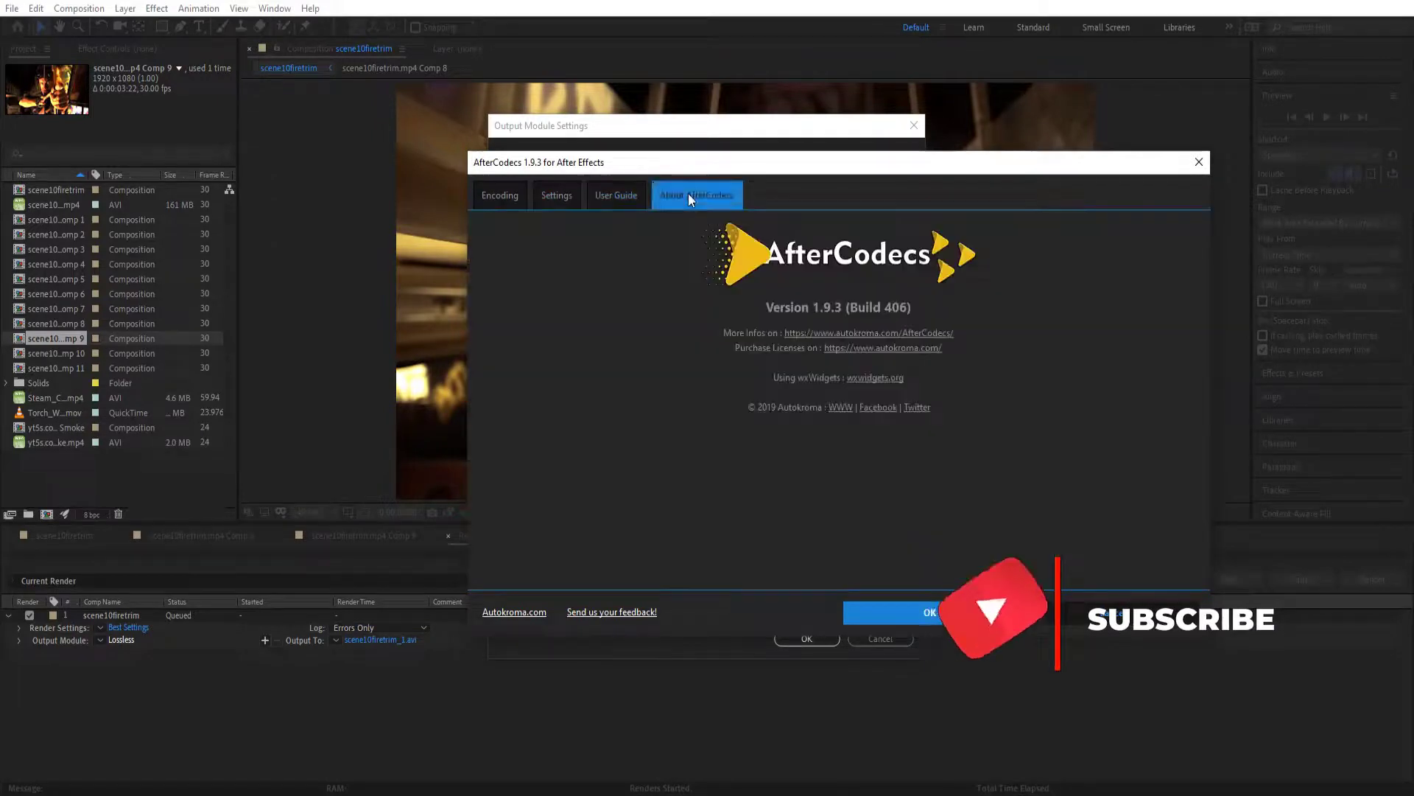
pyautogui.click(499, 196)
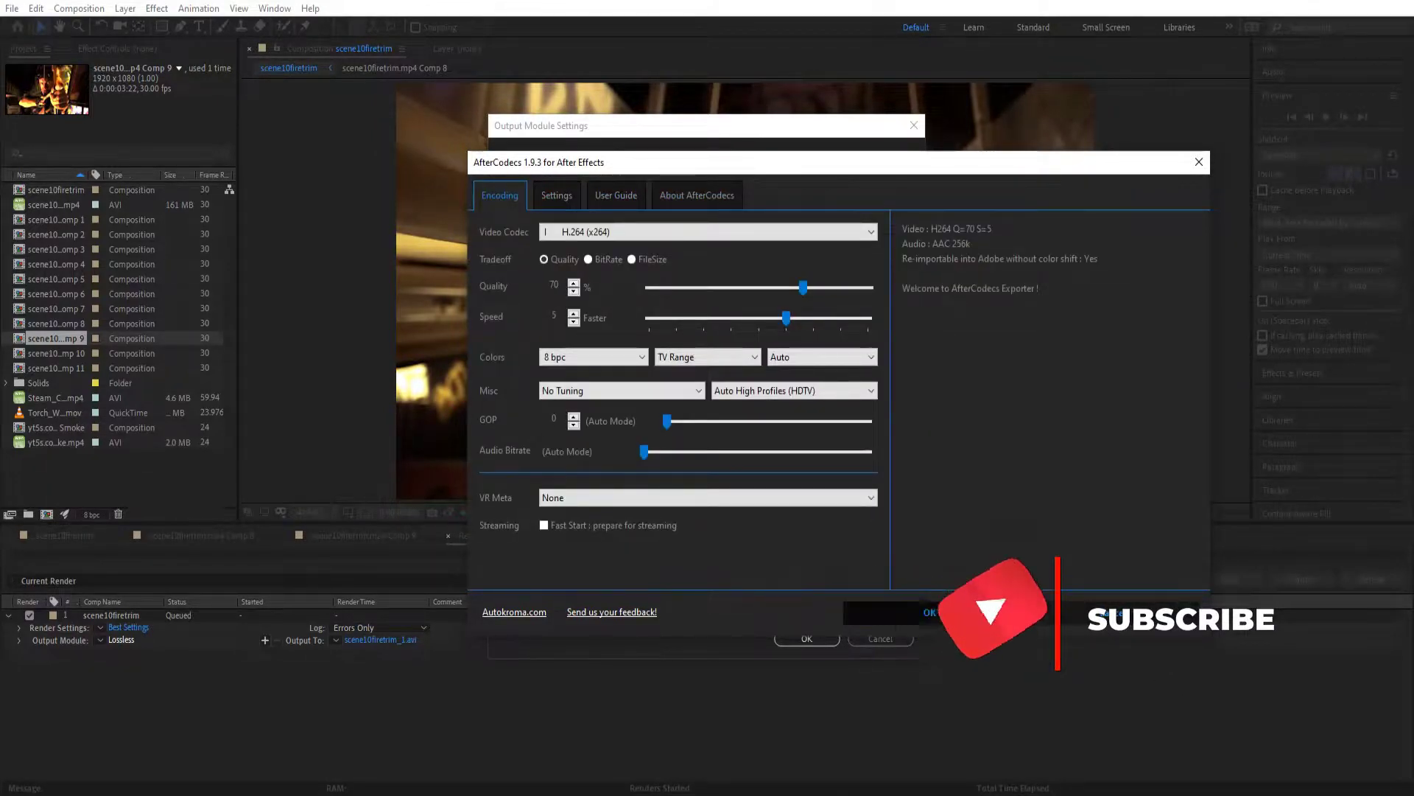
pyautogui.click(898, 607)
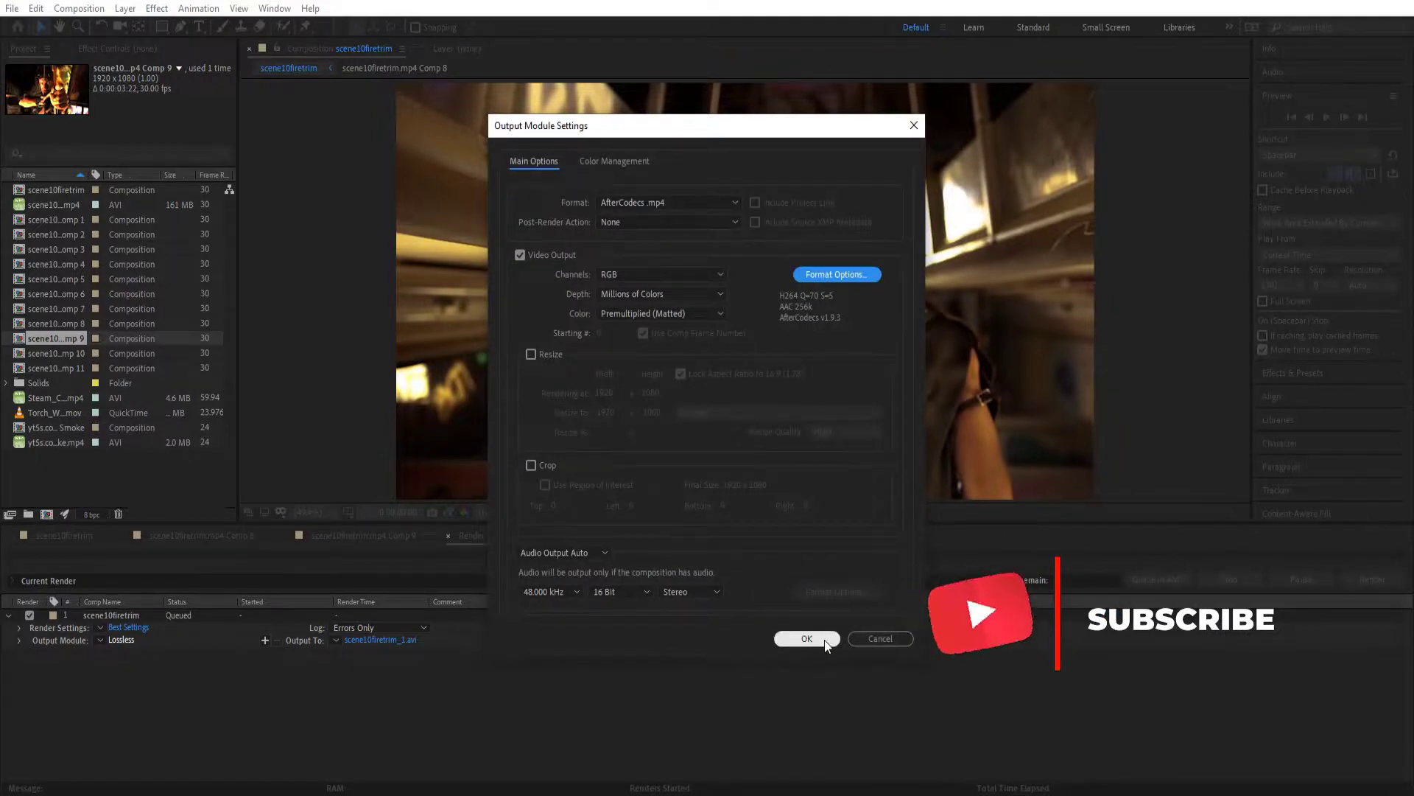